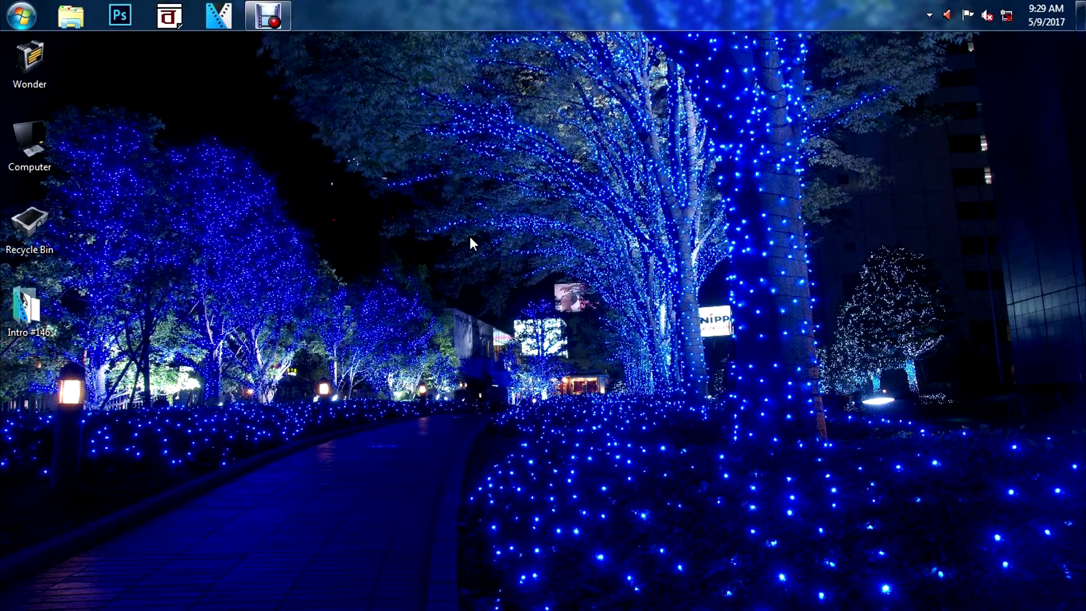
# - Refresh the desktop, open the Intro #146 folder, and open #146.veg in VEGAS Pro
pyautogui.rightClick(470, 237)
pyautogui.click(498, 230)
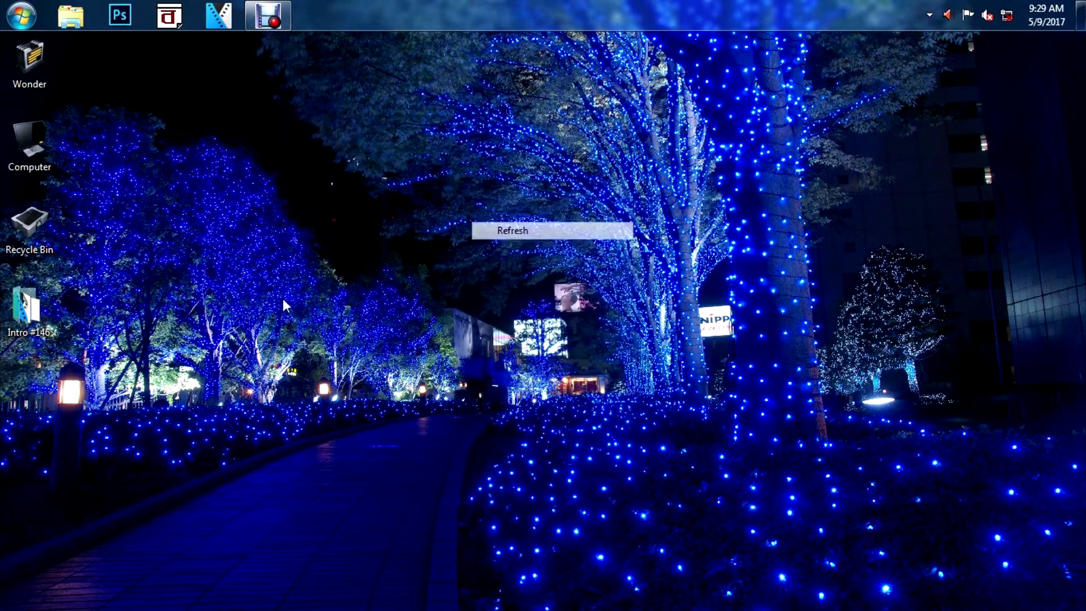
pyautogui.doubleClick(38, 328)
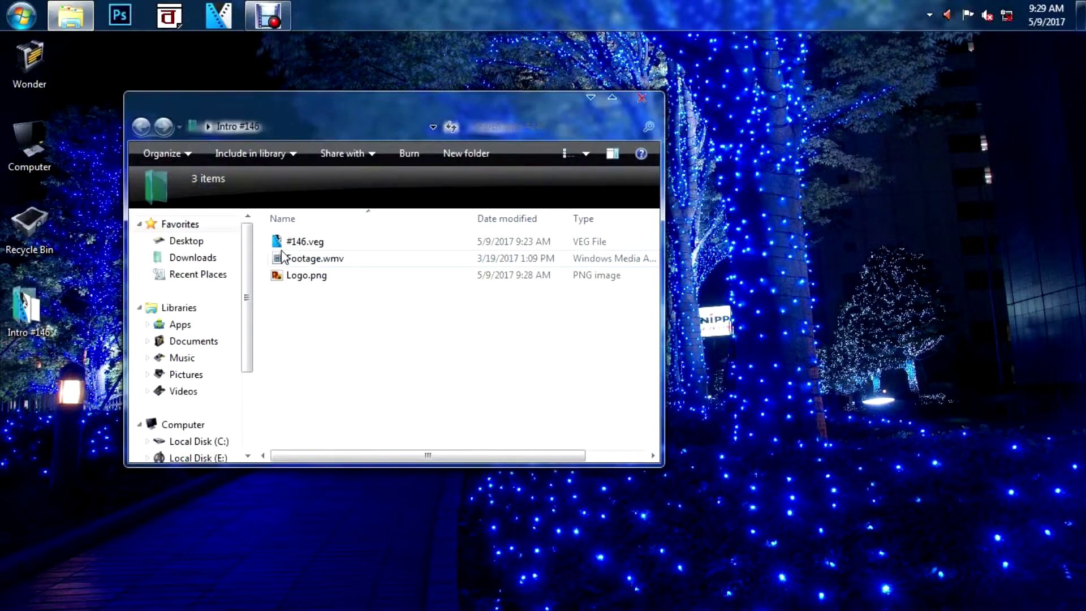
pyautogui.rightClick(290, 248)
pyautogui.click(314, 254)
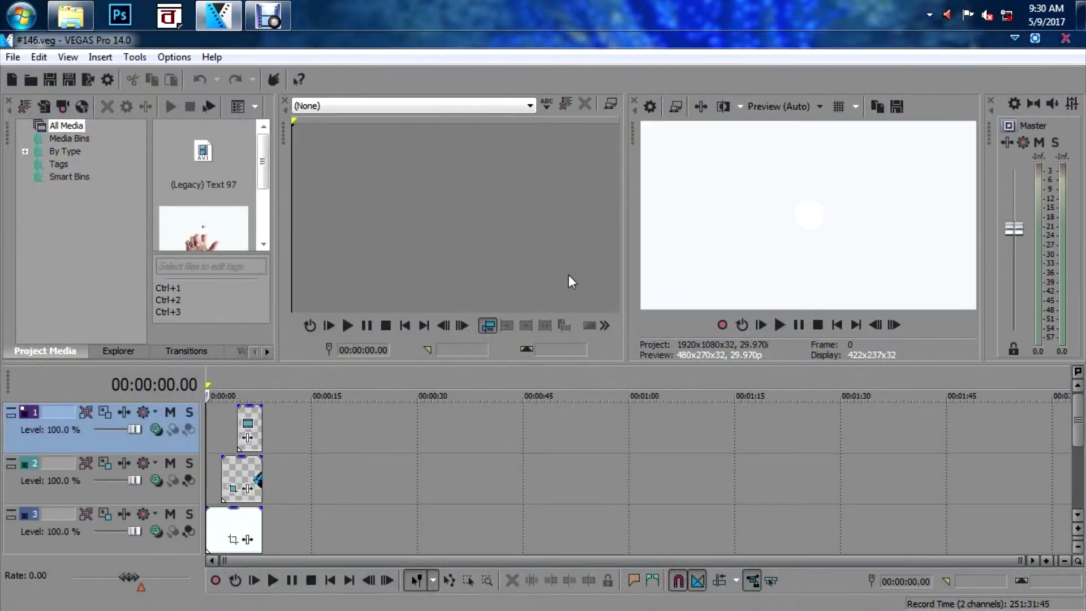
# - Preview the intro playback twice, stopping back at the start, then select the logo event on track 2
pyautogui.click(759, 324)
pyautogui.click(817, 326)
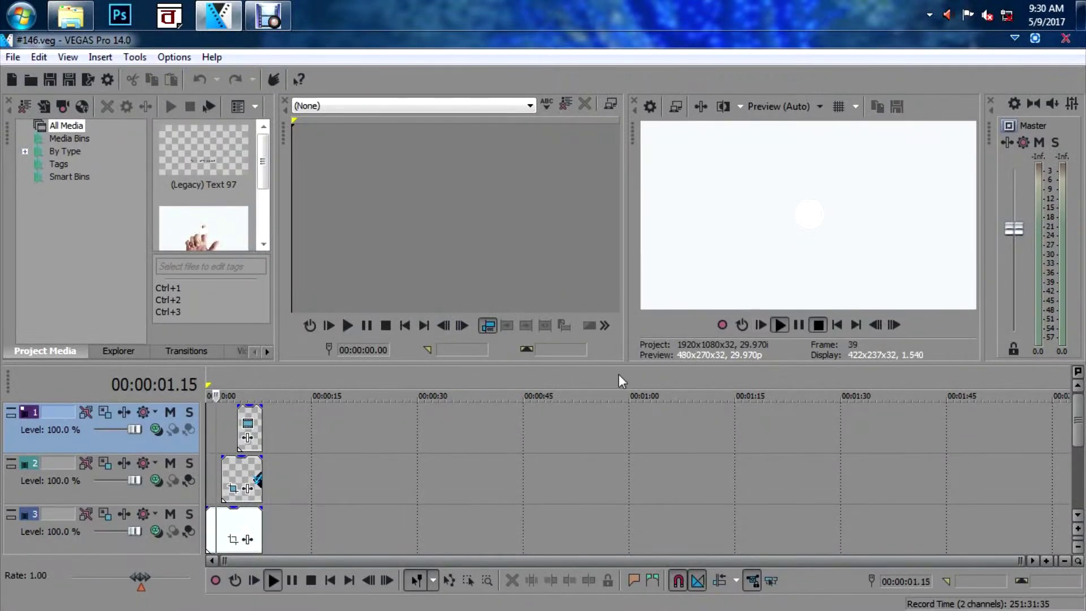
pyautogui.click(761, 324)
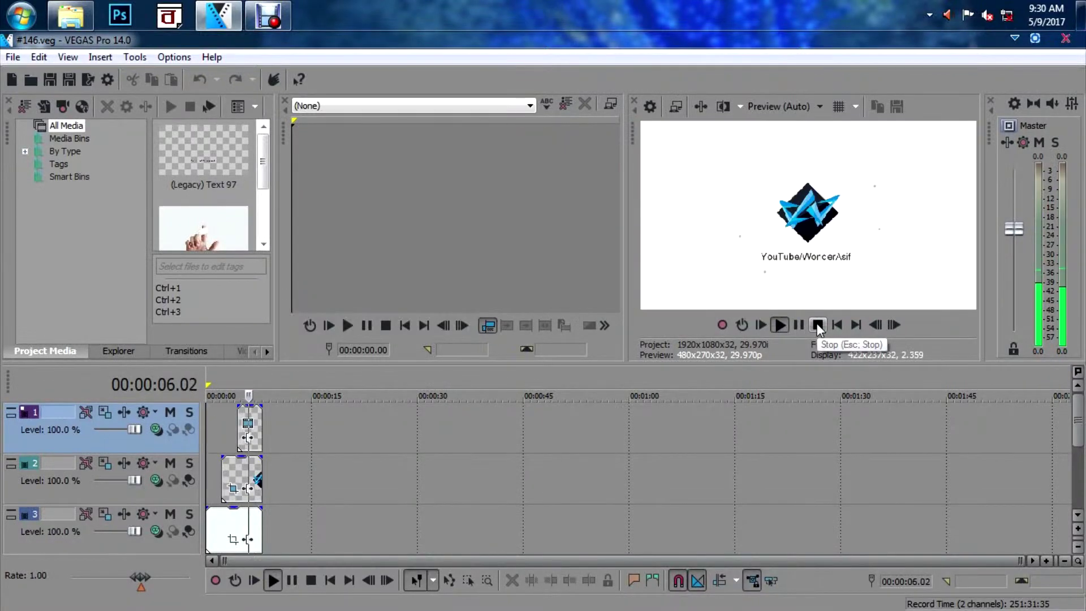
pyautogui.press('space')
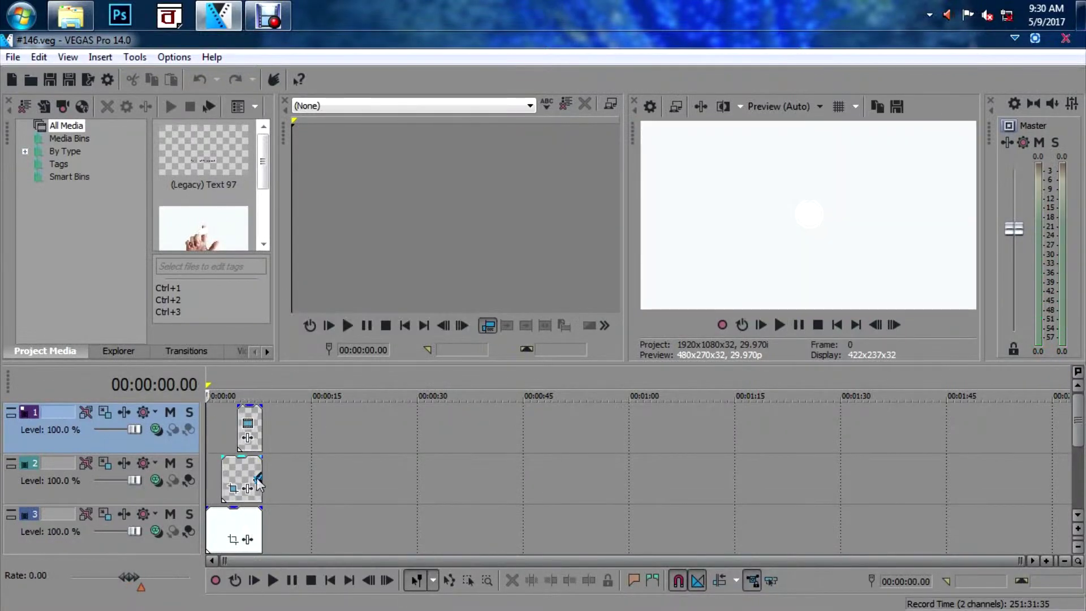
pyautogui.click(238, 480)
# - Use Replace on Logo.png in Project Media, browse to Desktop > Intro #146, and pick Logo.png
pyautogui.moveTo(263, 158); pyautogui.dragTo(263, 206)
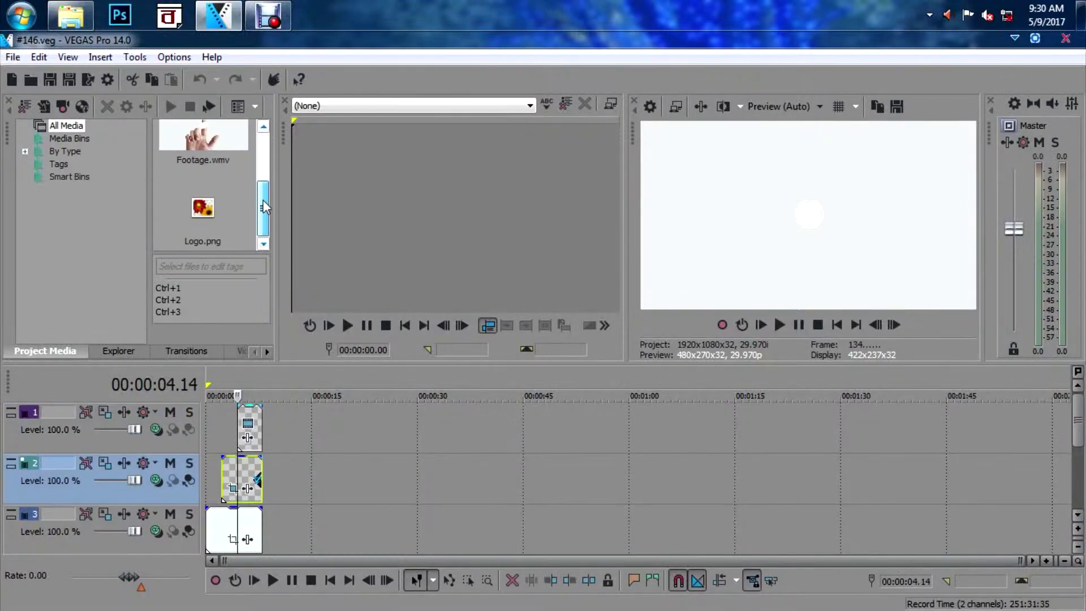
pyautogui.rightClick(207, 216)
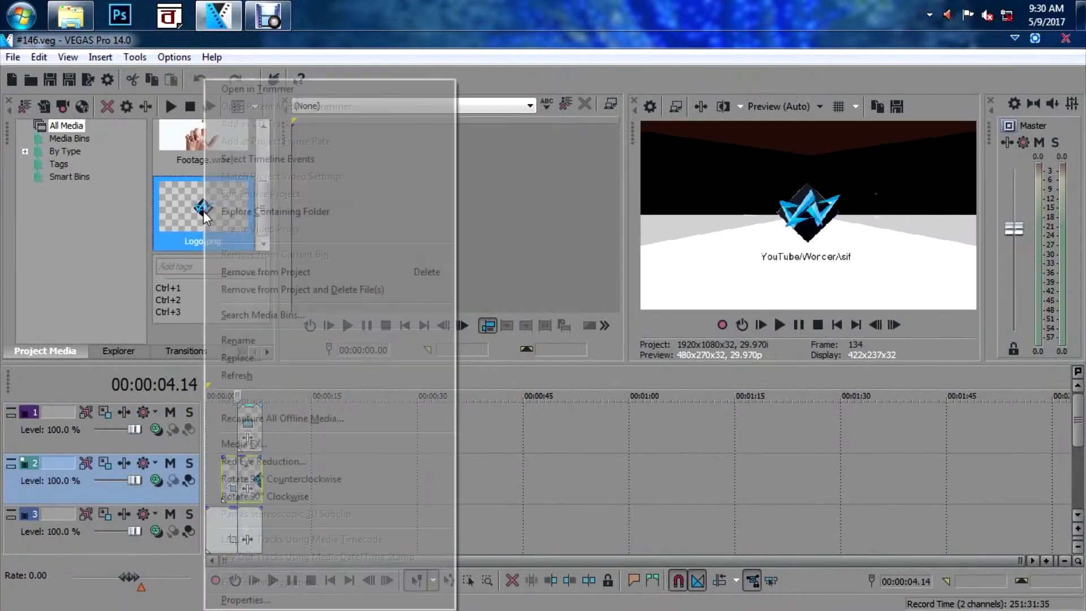
pyautogui.click(248, 360)
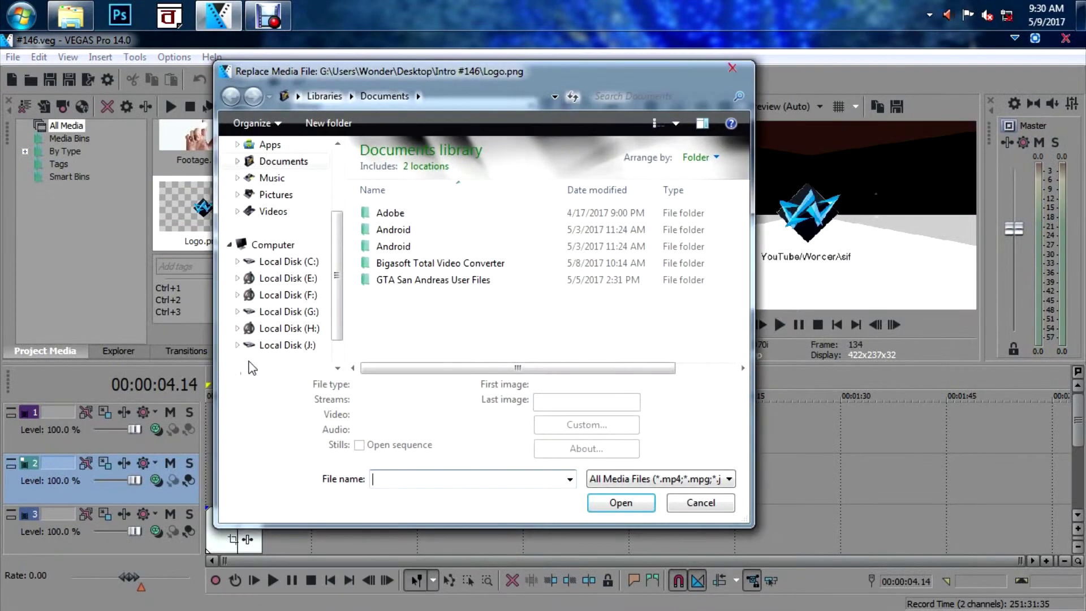
pyautogui.scroll(2, 250, 361)
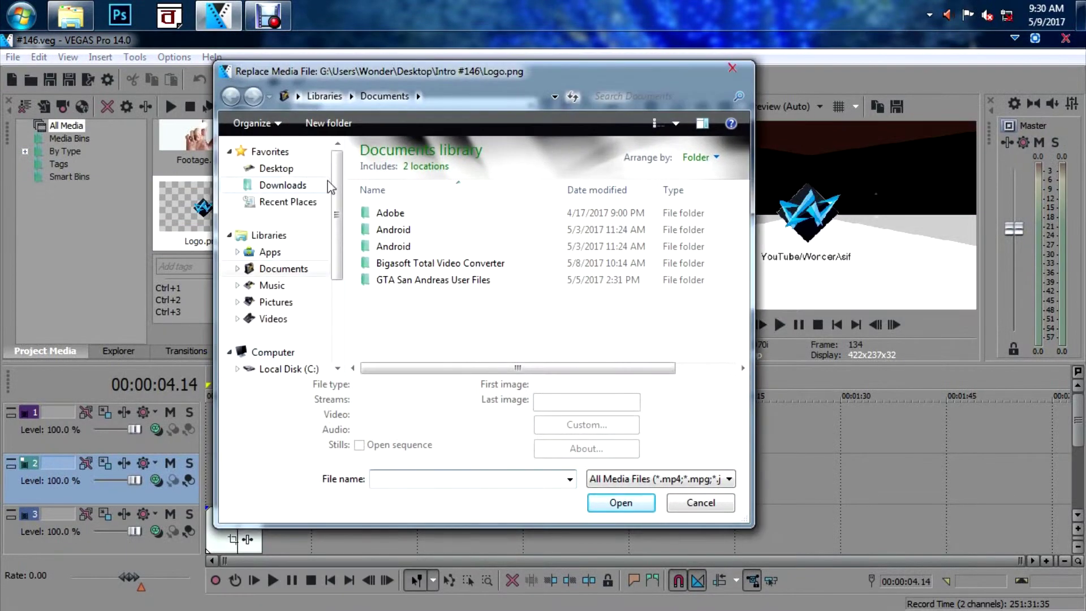
pyautogui.click(275, 168)
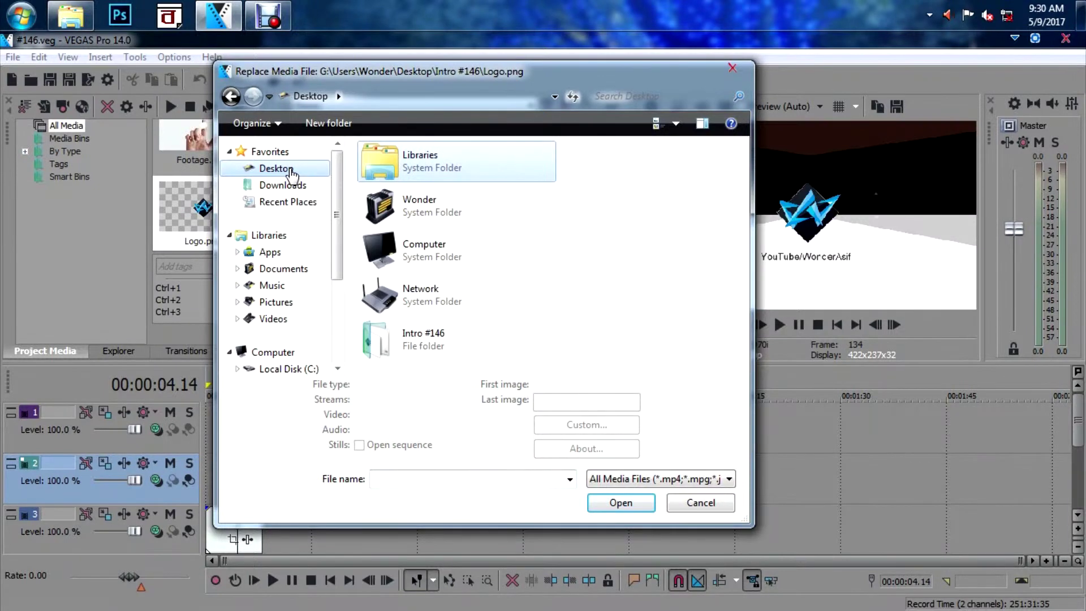
pyautogui.doubleClick(405, 341)
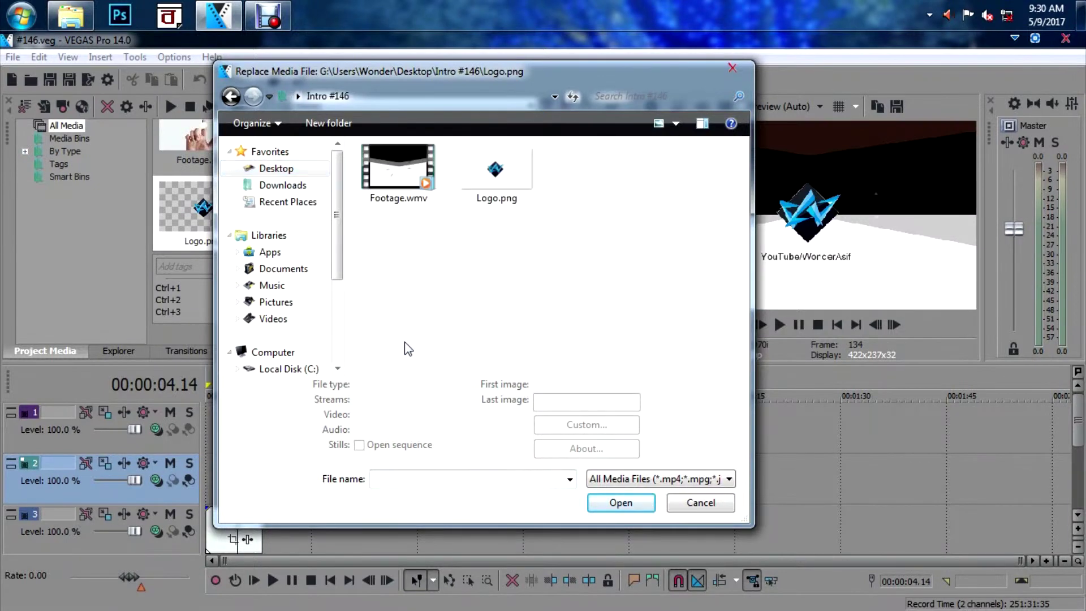
pyautogui.rightClick(491, 182)
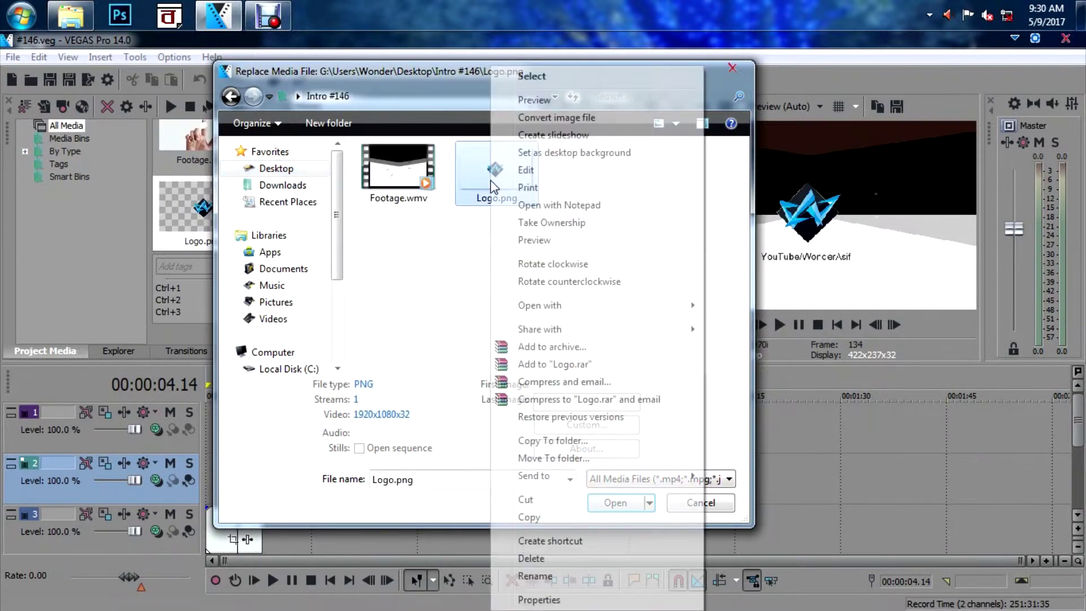
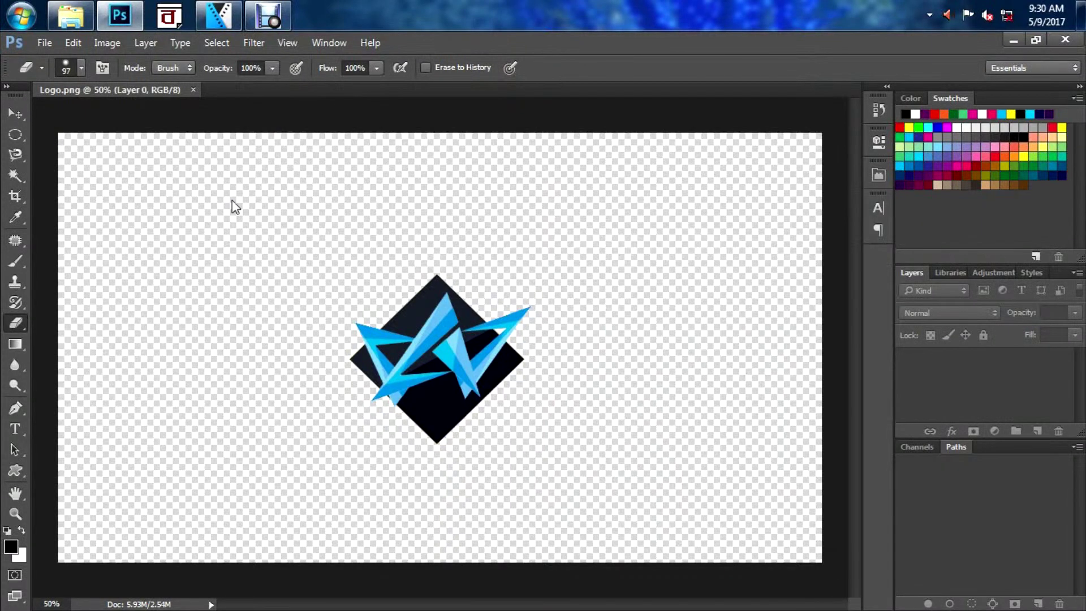
# - Add an empty Layer 1 above the blue logo layer
pyautogui.press('v')
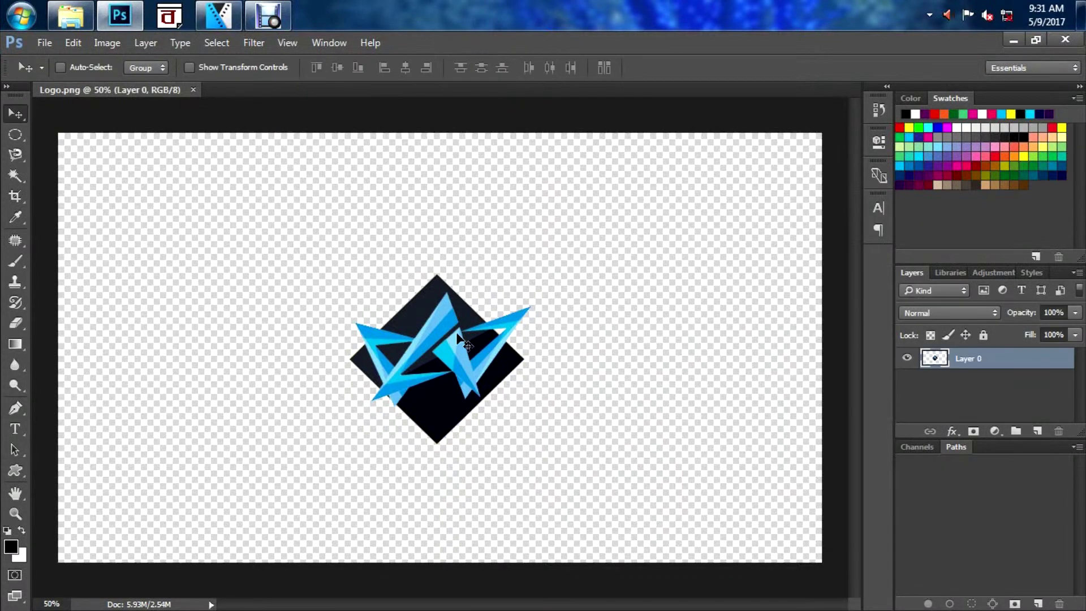
pyautogui.click(1035, 432)
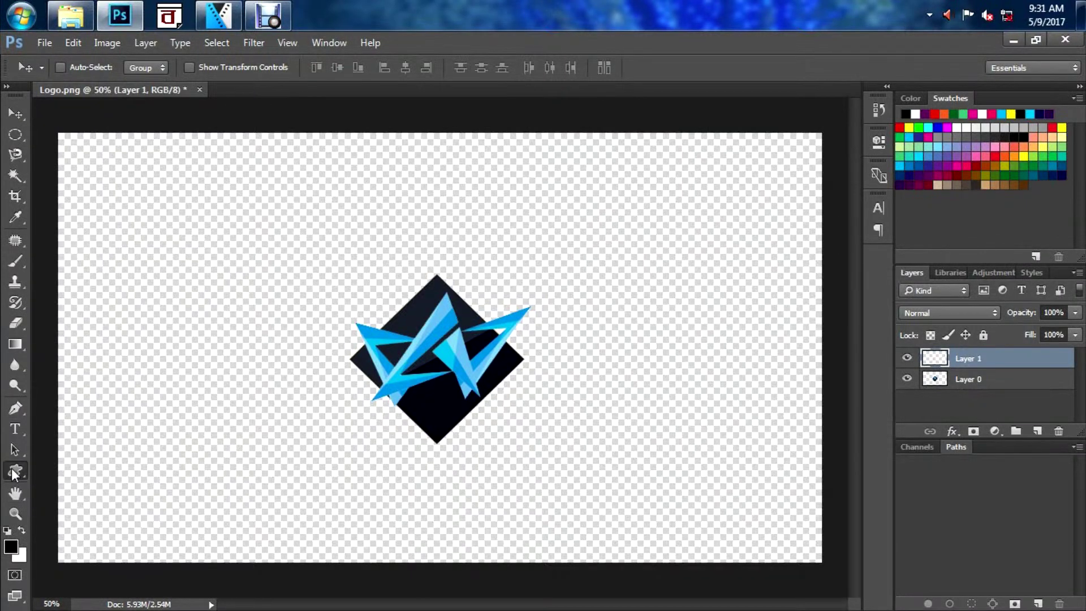
pyautogui.click(15, 470)
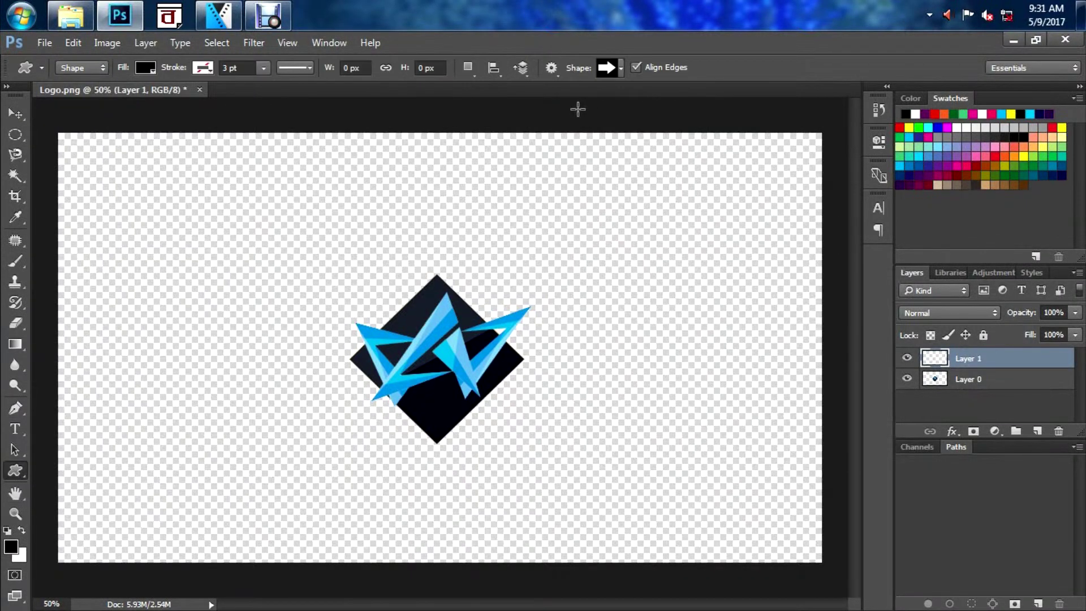
# - Choose the heart from the preset shapes and set its fill to magenta
pyautogui.click(621, 69)
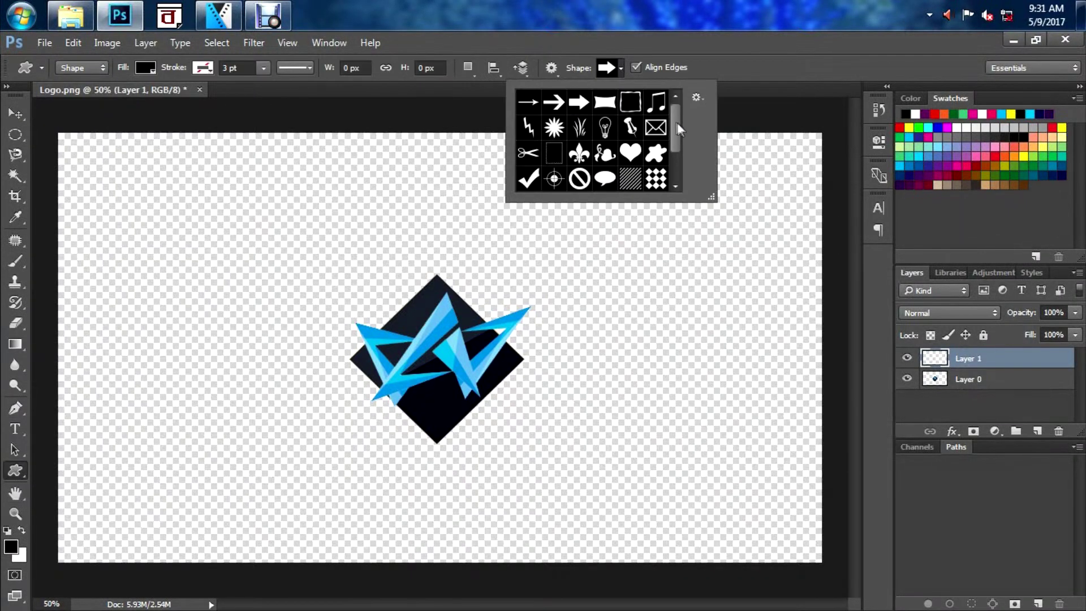
pyautogui.scroll(-1, 678, 129)
pyautogui.click(628, 121)
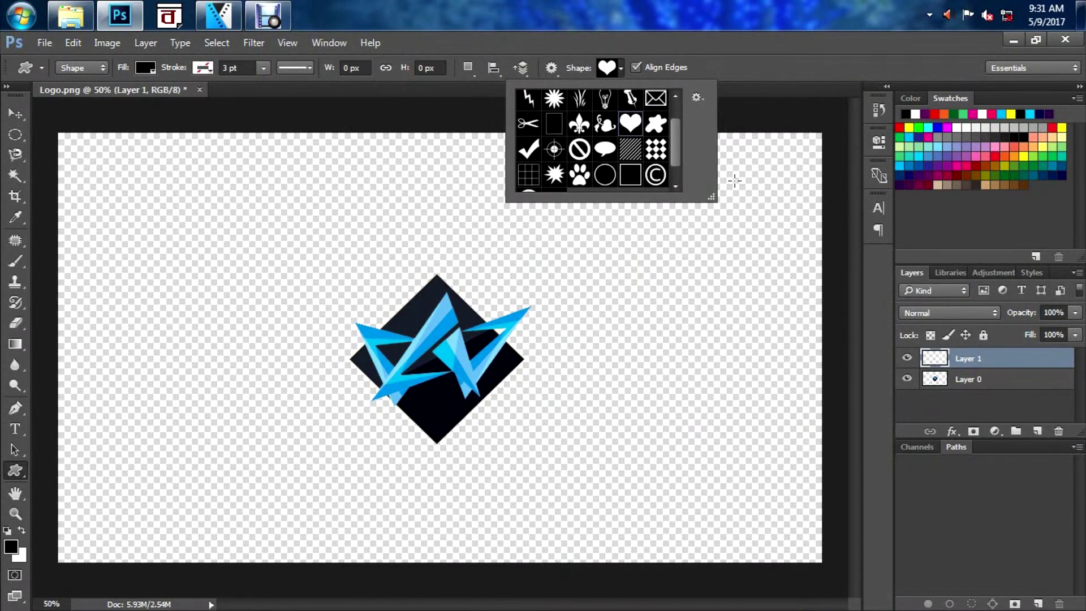
pyautogui.click(956, 165)
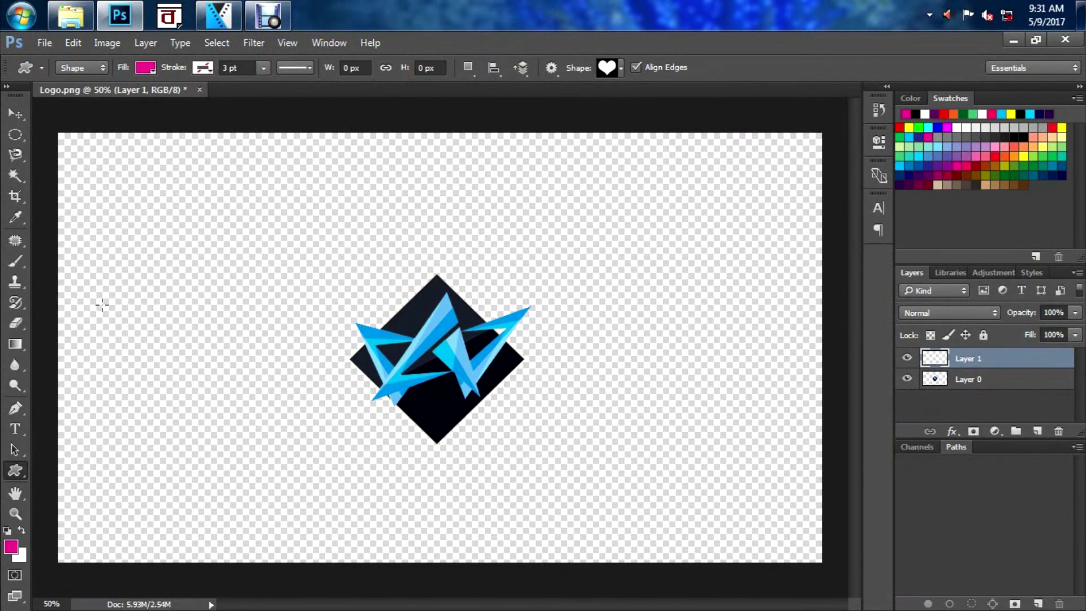
# - Draw the heart over the logo and move it left and down to centre it
pyautogui.moveTo(364, 256); pyautogui.dragTo(499, 377)
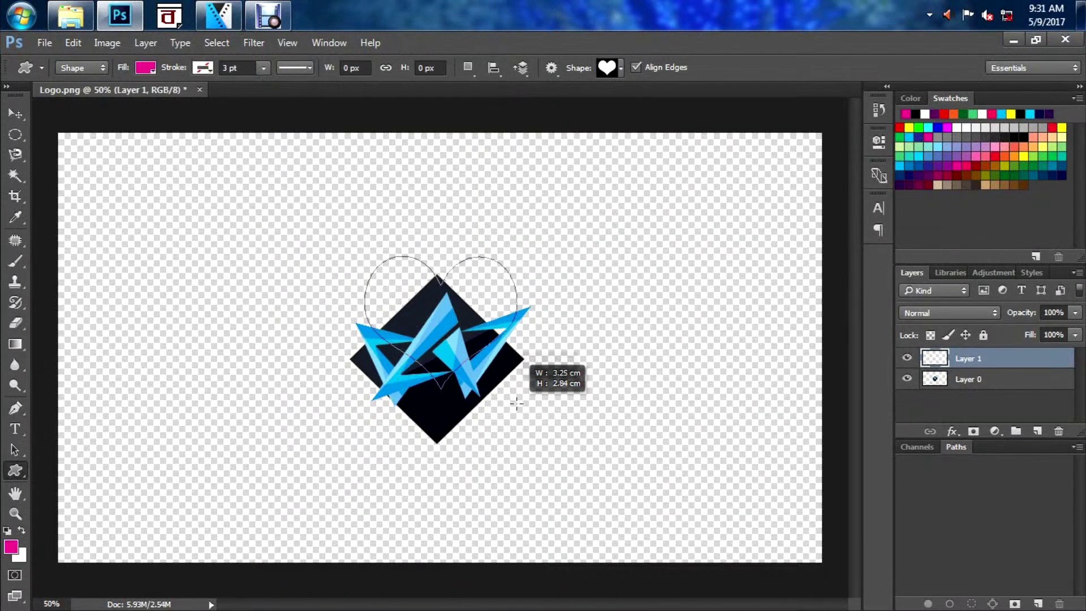
pyautogui.moveTo(499, 378); pyautogui.dragTo(532, 421)
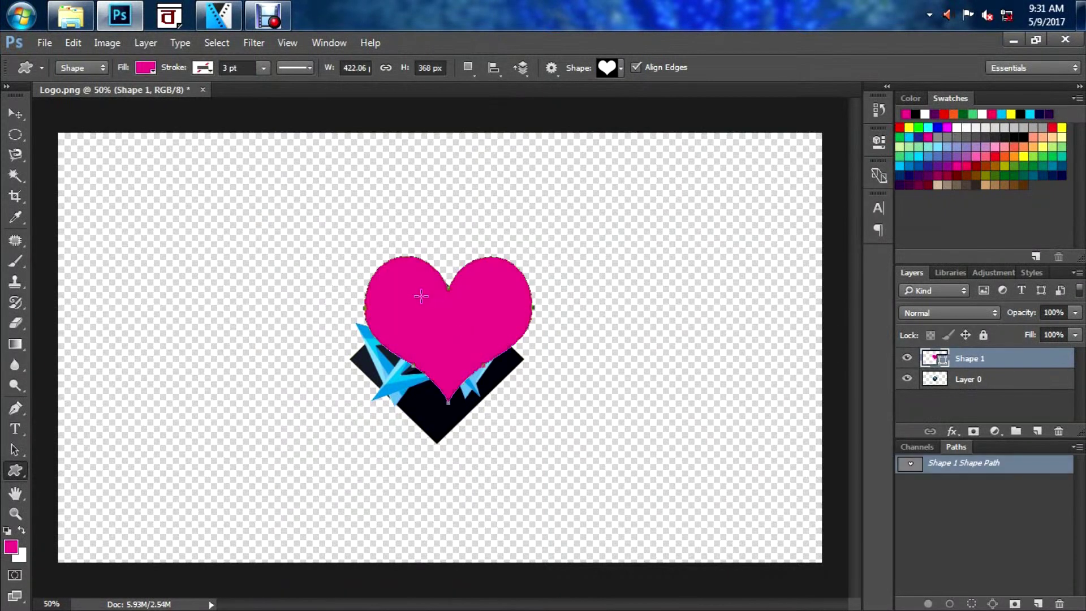
pyautogui.click(16, 113)
pyautogui.moveTo(456, 325); pyautogui.dragTo(443, 354)
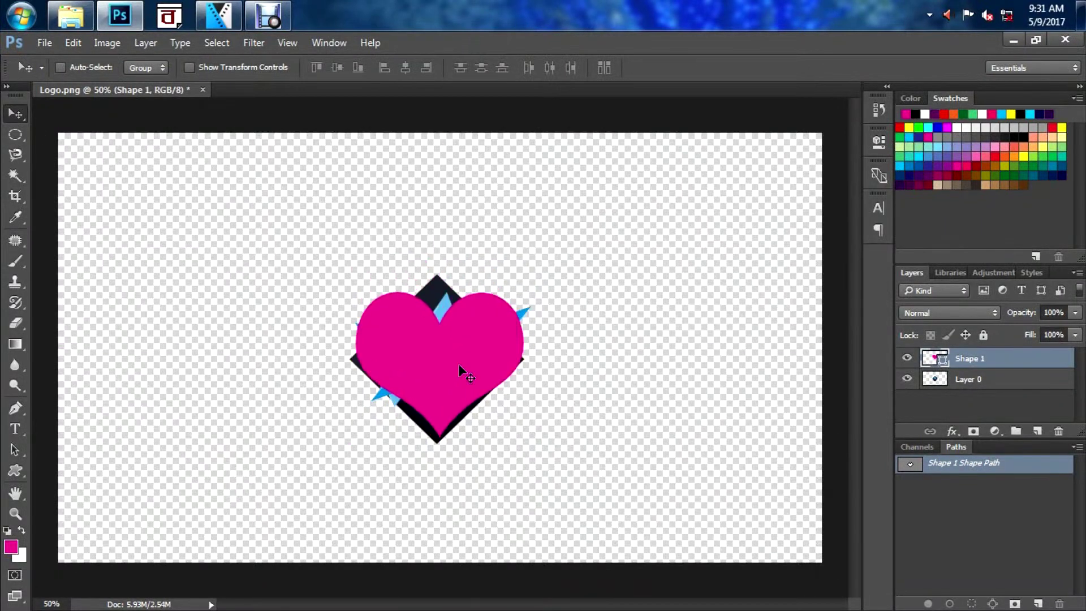
# - Delete the original Layer 0 logo layer, confirming the prompt
pyautogui.click(965, 378)
pyautogui.rightClick(964, 377)
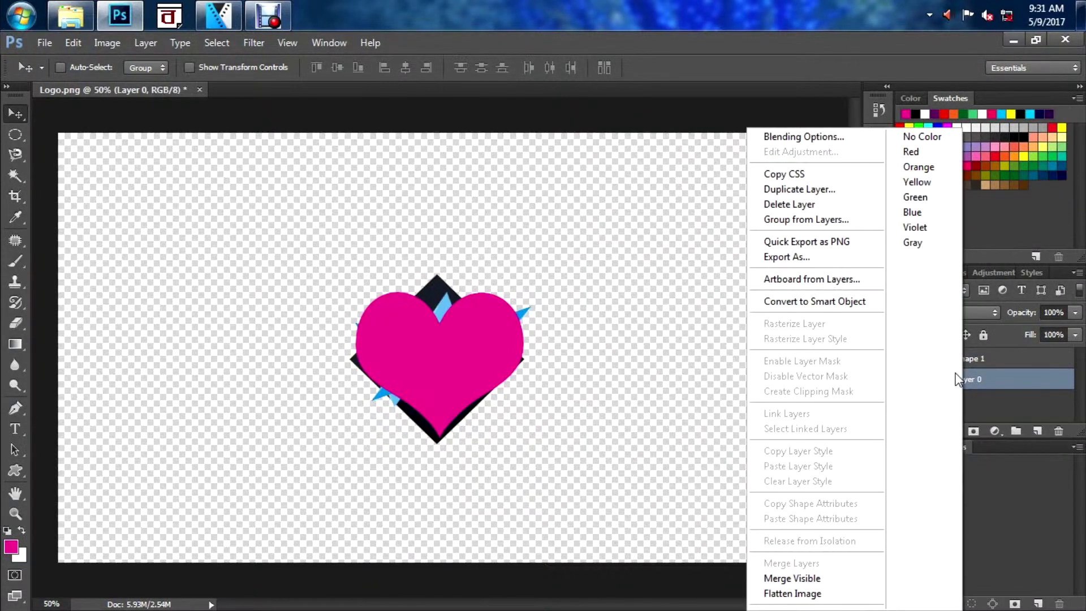
pyautogui.click(806, 203)
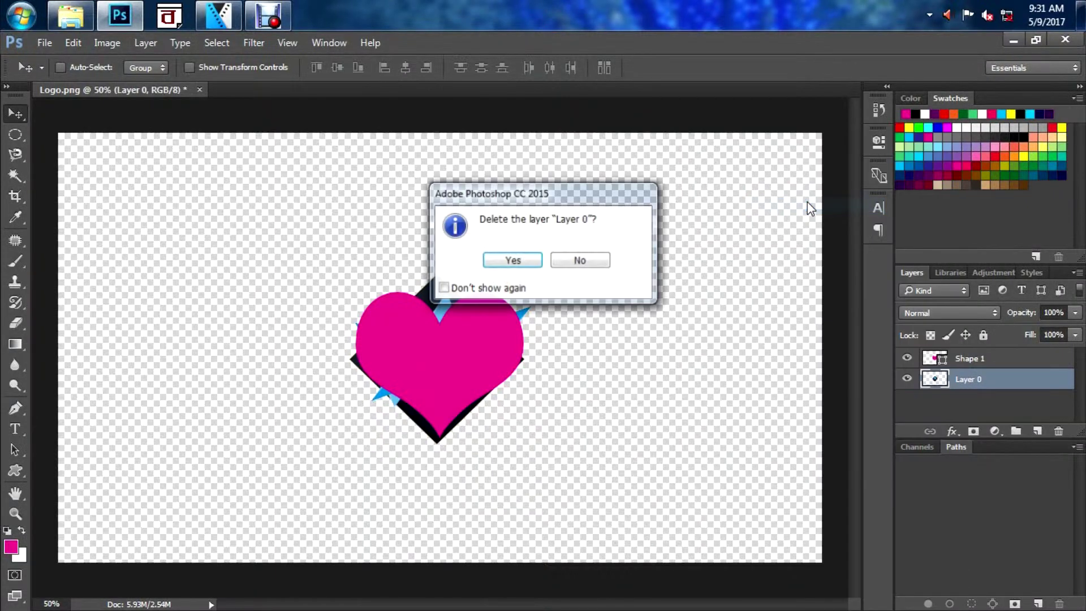
pyautogui.click(513, 262)
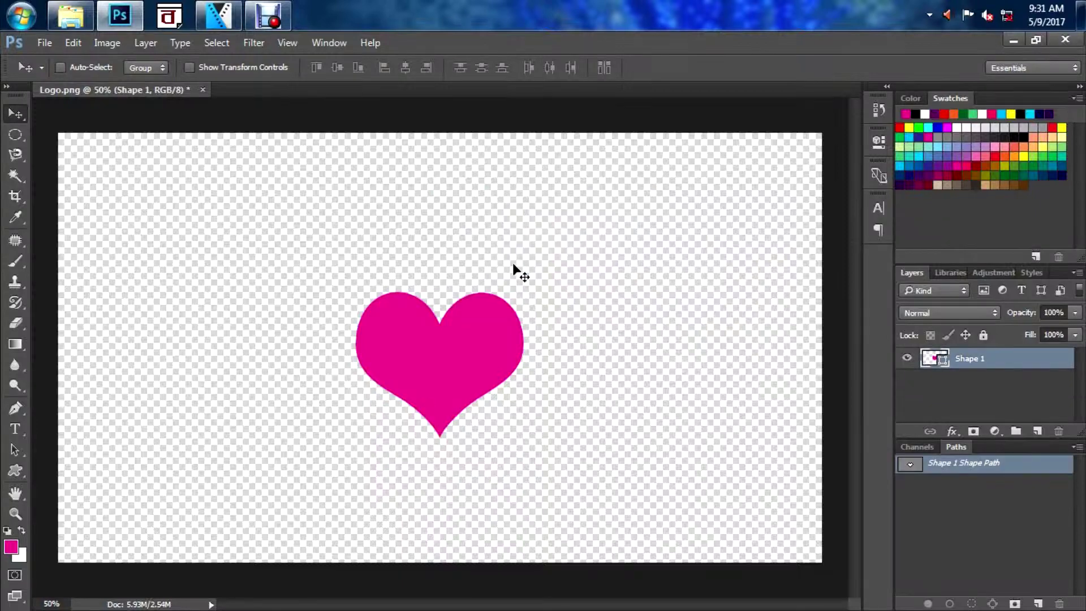
pyautogui.click(39, 46)
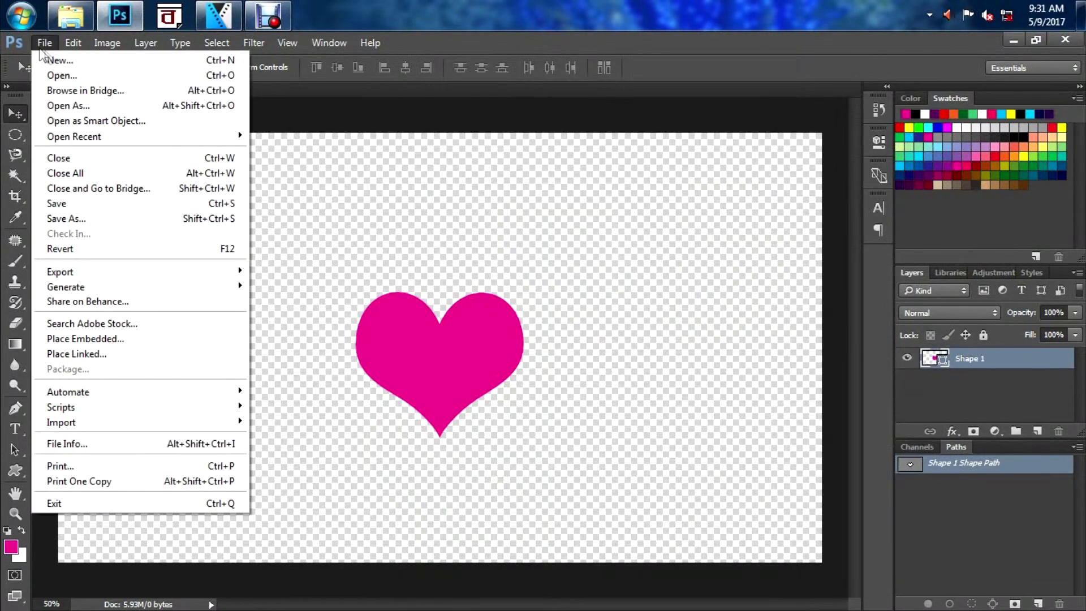
pyautogui.click(392, 347)
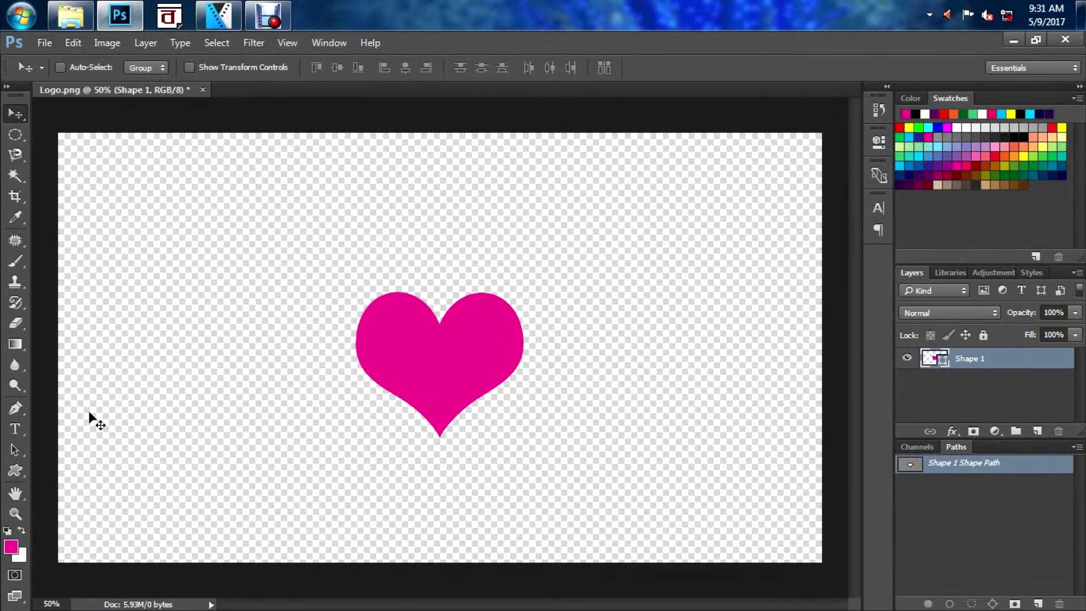
pyautogui.click(10, 430)
# - Commit text on the heart outline, then start a text line above the heart
pyautogui.click(402, 336)
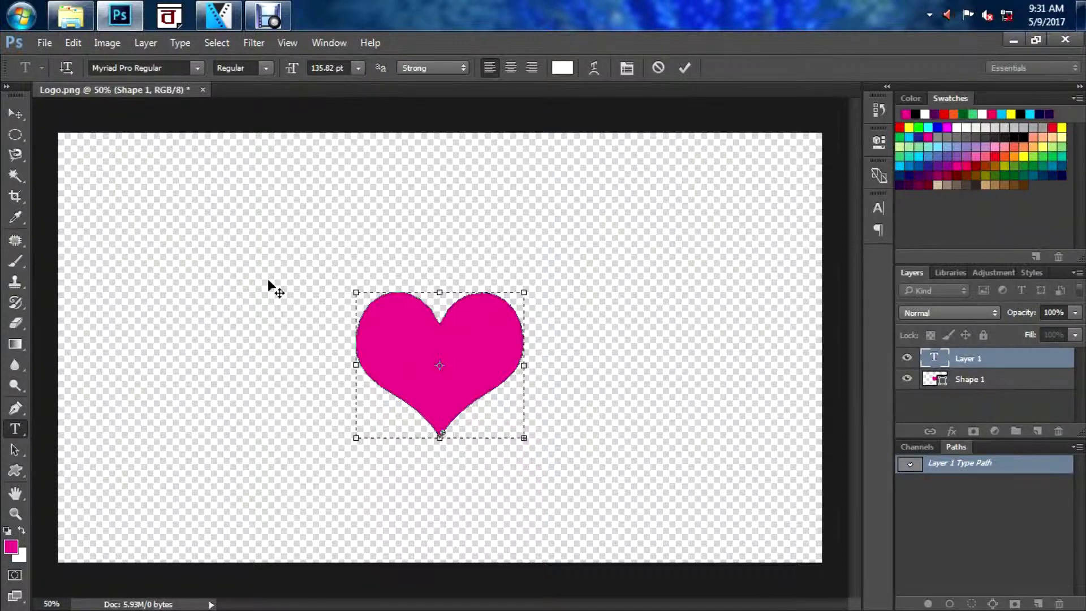
pyautogui.click(15, 429)
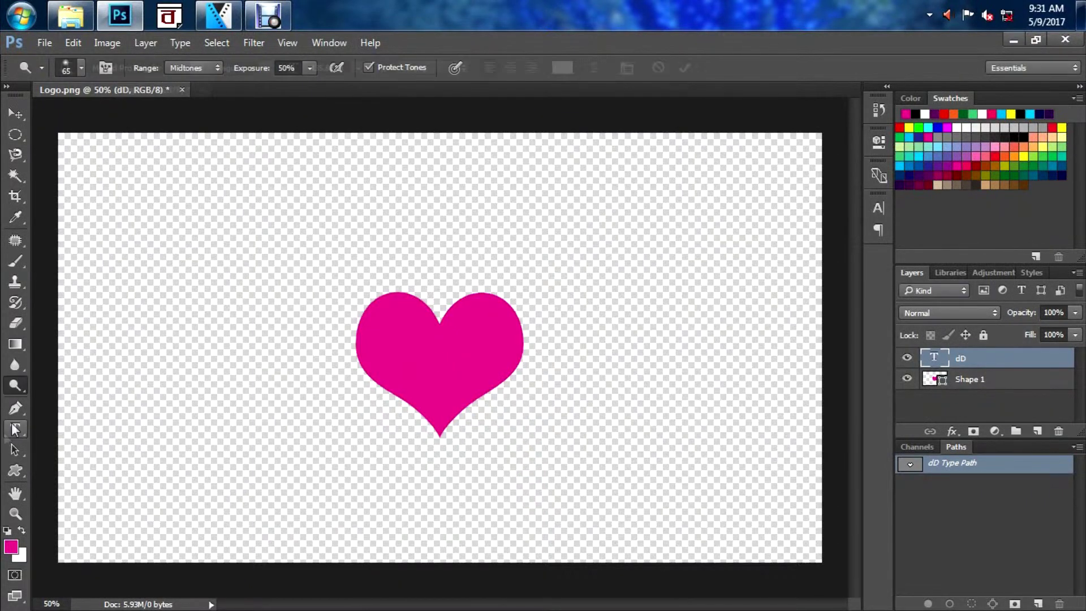
pyautogui.click(321, 221)
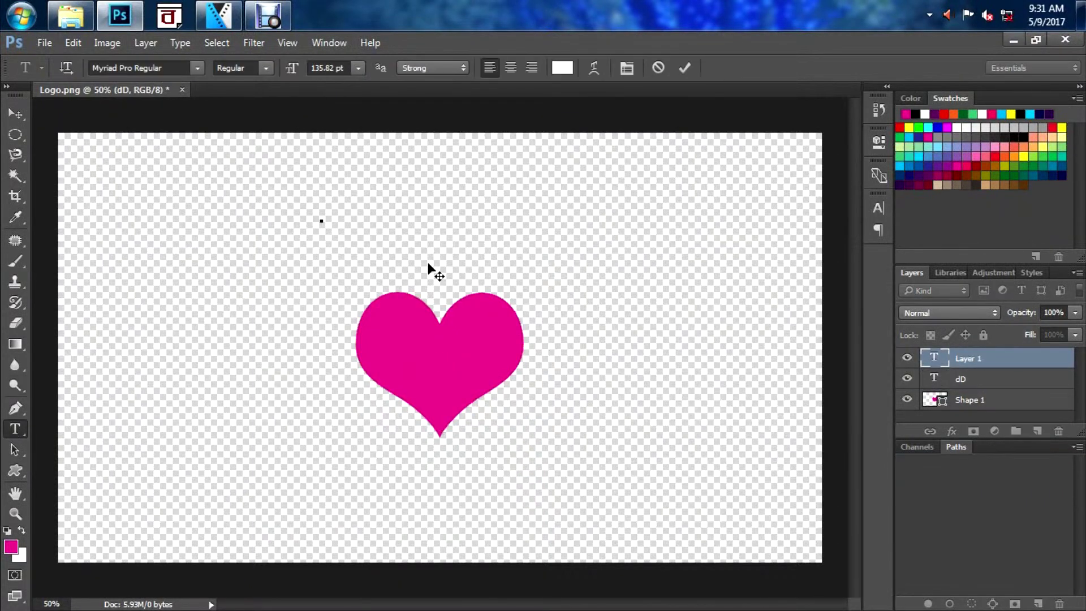
pyautogui.write('d')
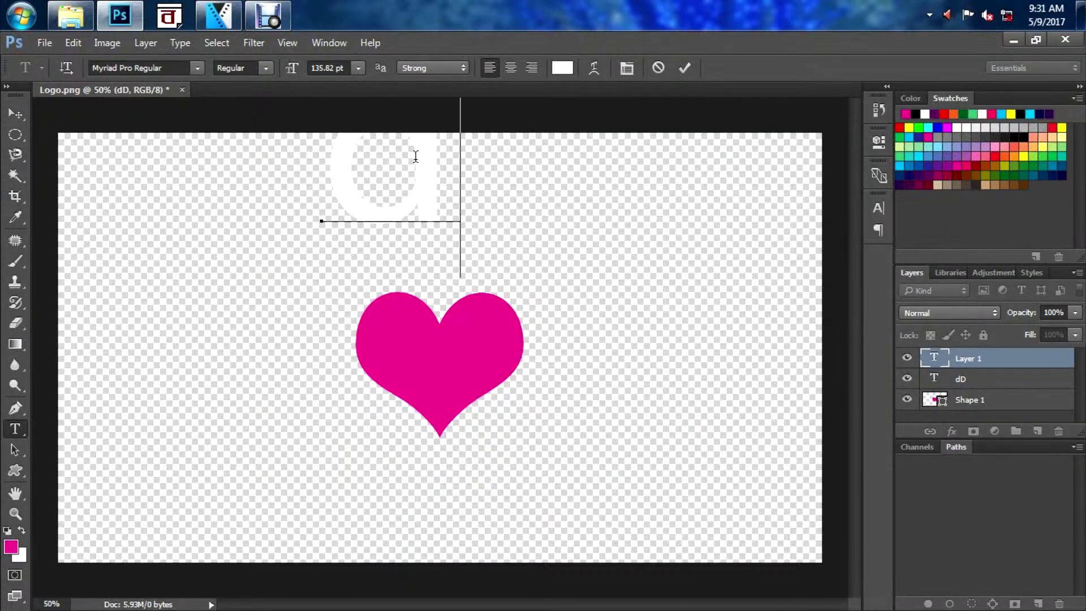
pyautogui.press('BackSpace')
# - Set the text to 24 pt black and type the 'anything you want' caption
pyautogui.click(357, 66)
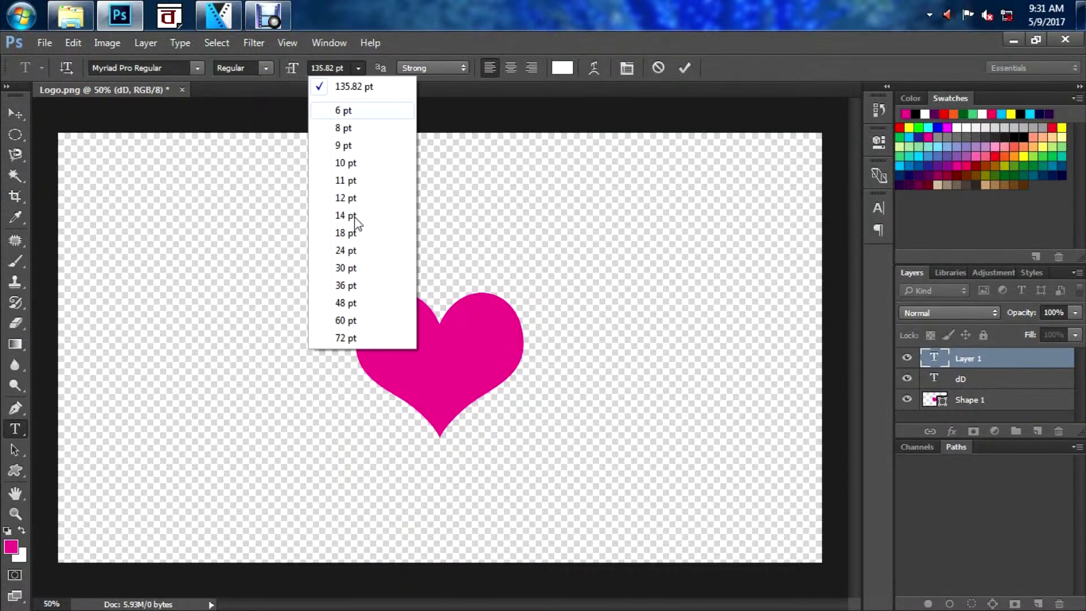
pyautogui.click(349, 252)
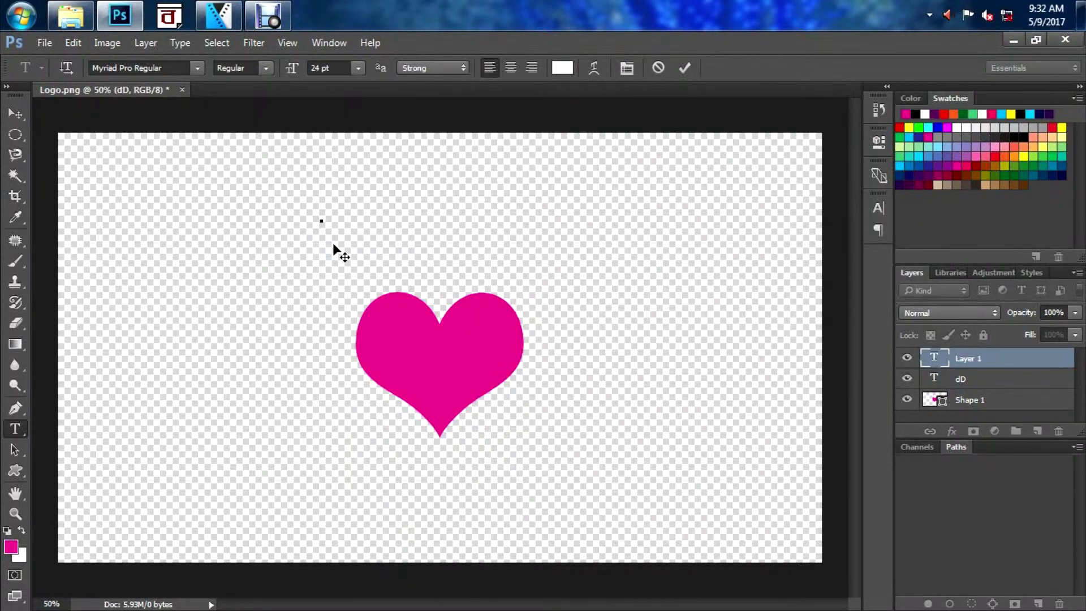
pyautogui.click(7, 530)
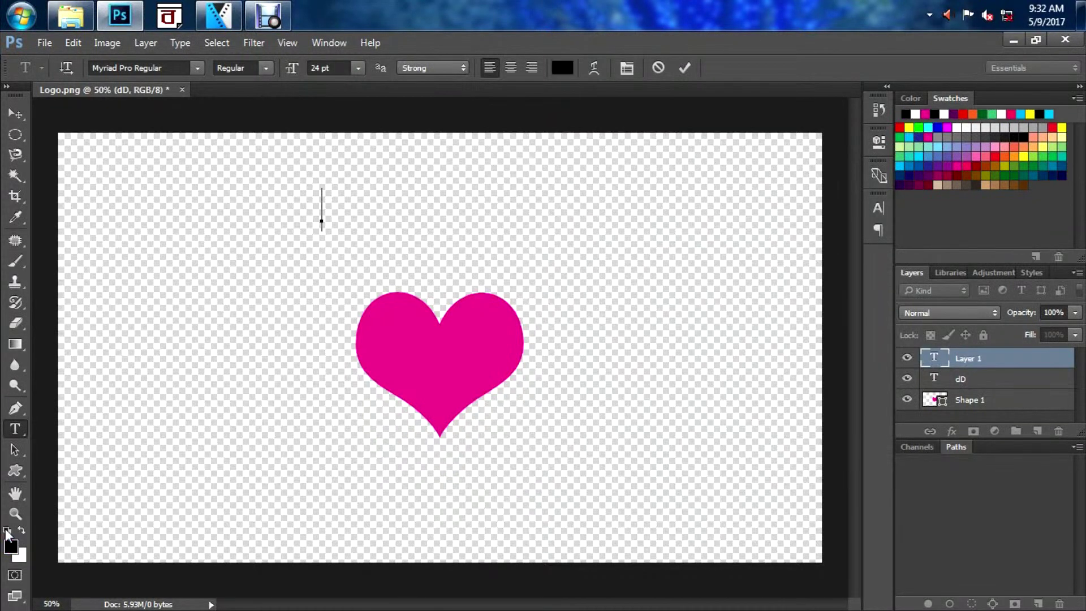
pyautogui.write('D')
pyautogui.write('rea')
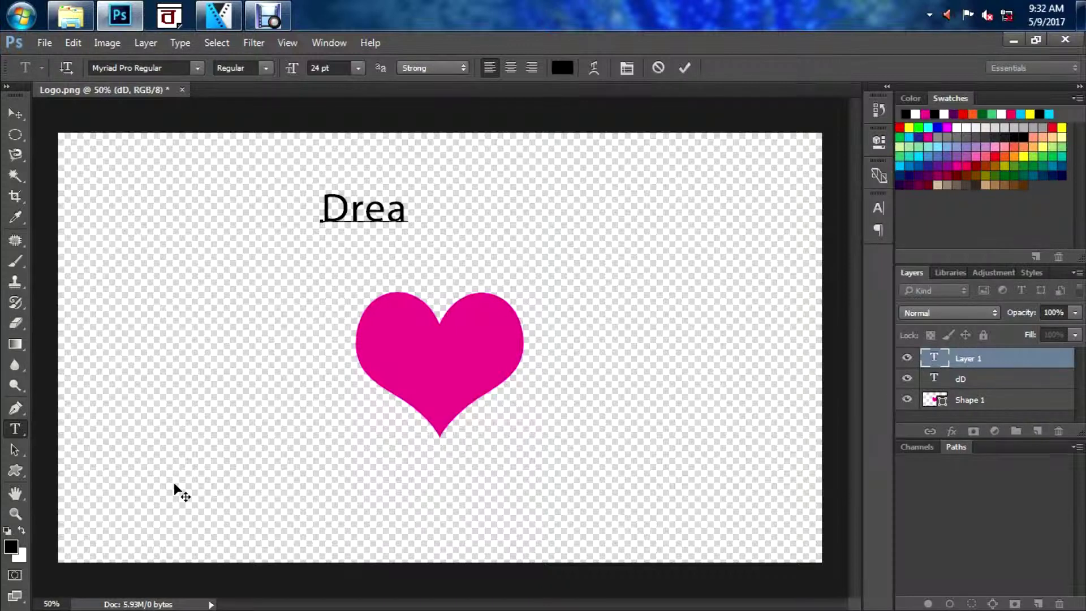
pyautogui.press('BackSpace')
pyautogui.press('BackSpace')
pyautogui.press('BackSpace')
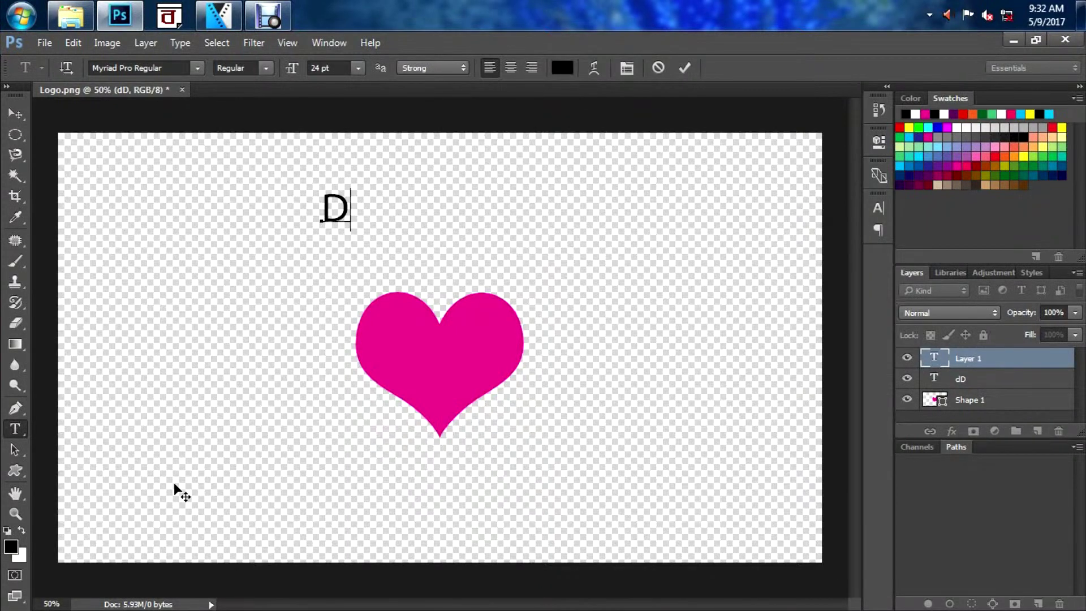
pyautogui.write('rew anyth')
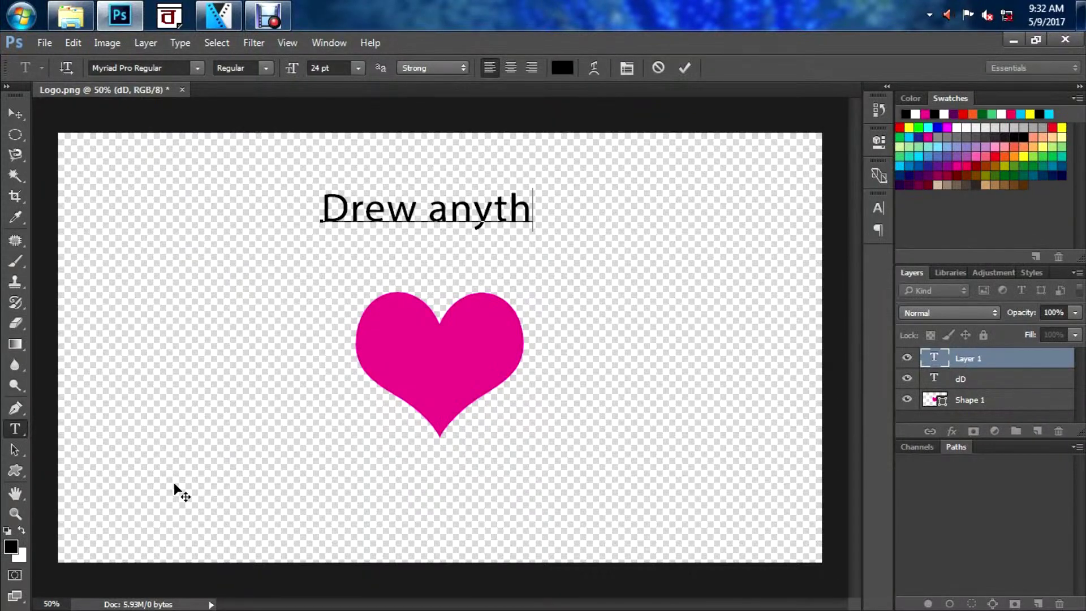
pyautogui.write('ing')
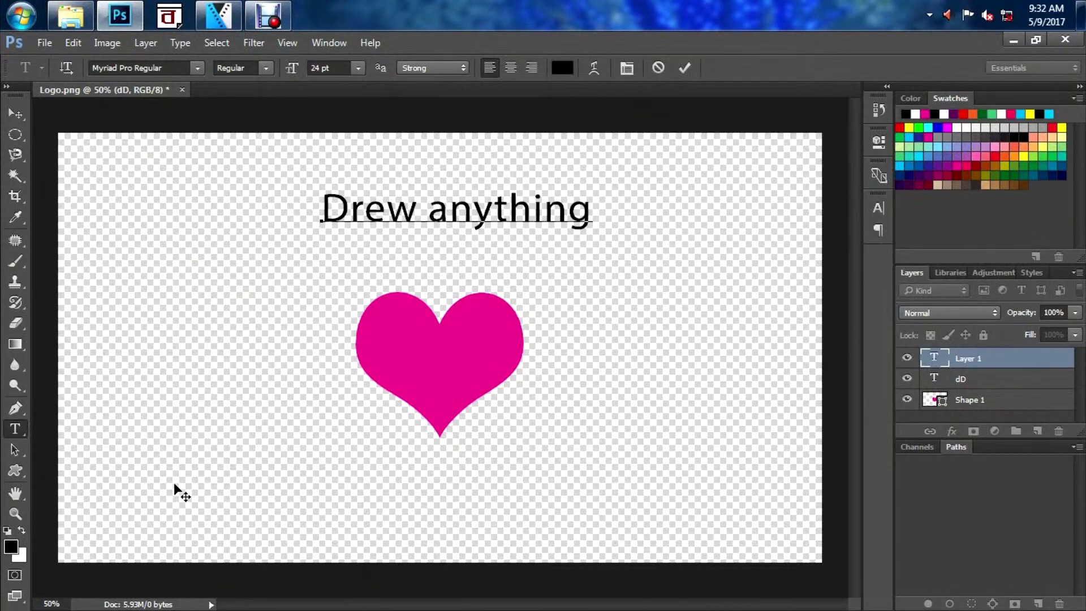
pyautogui.write(' you want')
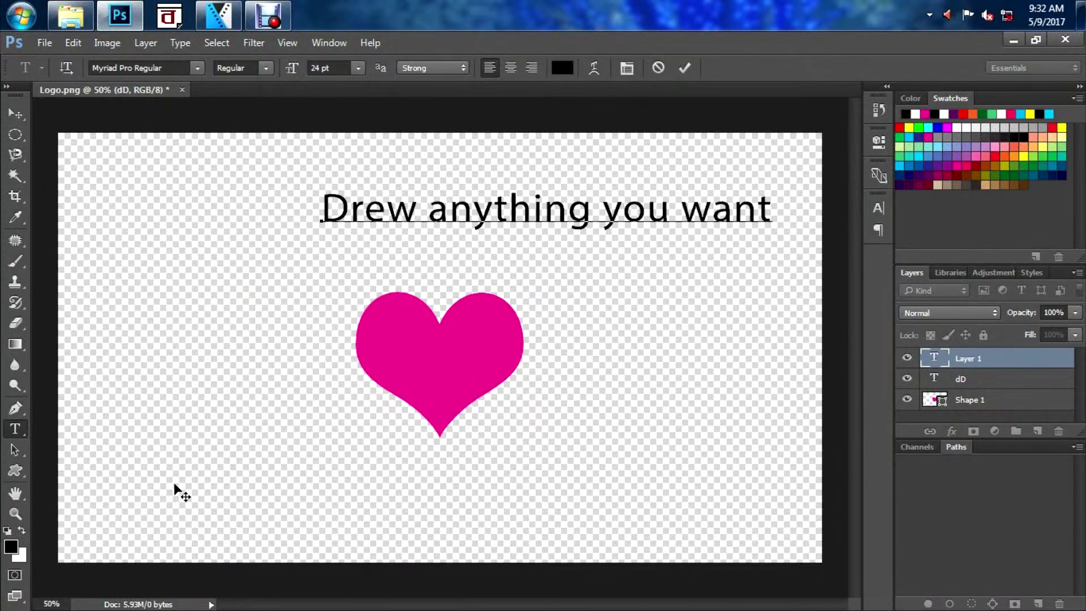
# - Replace it with 'or place your Logo', then erase the caption text
pyautogui.press('BackSpace')
pyautogui.press('BackSpace')
pyautogui.press('BackSpace')
pyautogui.press('BackSpace')
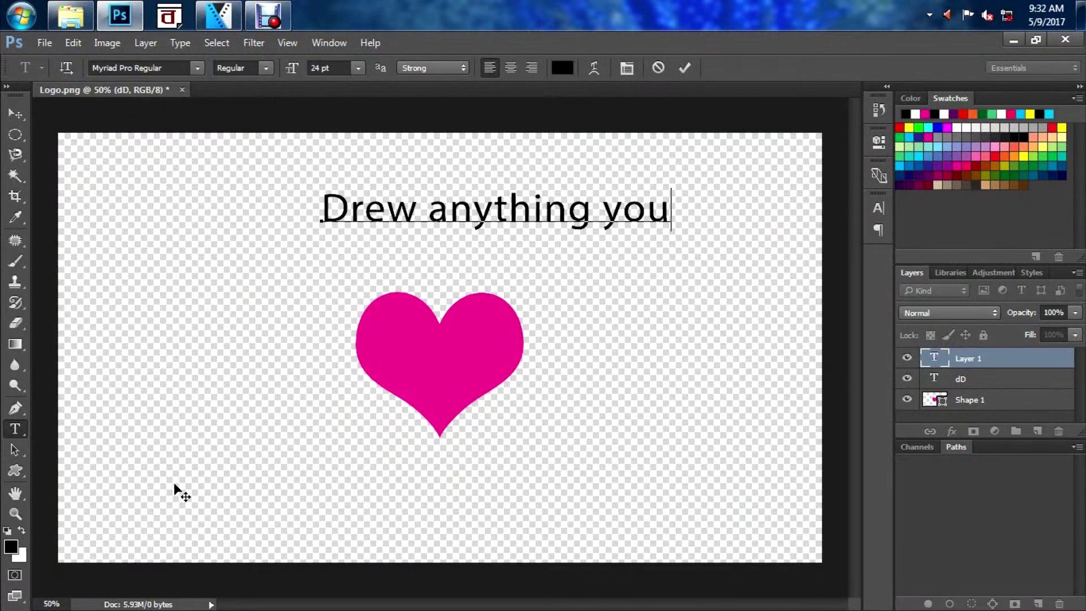
pyautogui.press('BackSpace')
pyautogui.press('BackSpace')
pyautogui.press('BackSpace')
pyautogui.press('BackSpace')
pyautogui.press('BackSpace')
pyautogui.press('BackSpace')
pyautogui.press('BackSpace')
pyautogui.press('BackSpace')
pyautogui.press('BackSpace')
pyautogui.write('or place your')
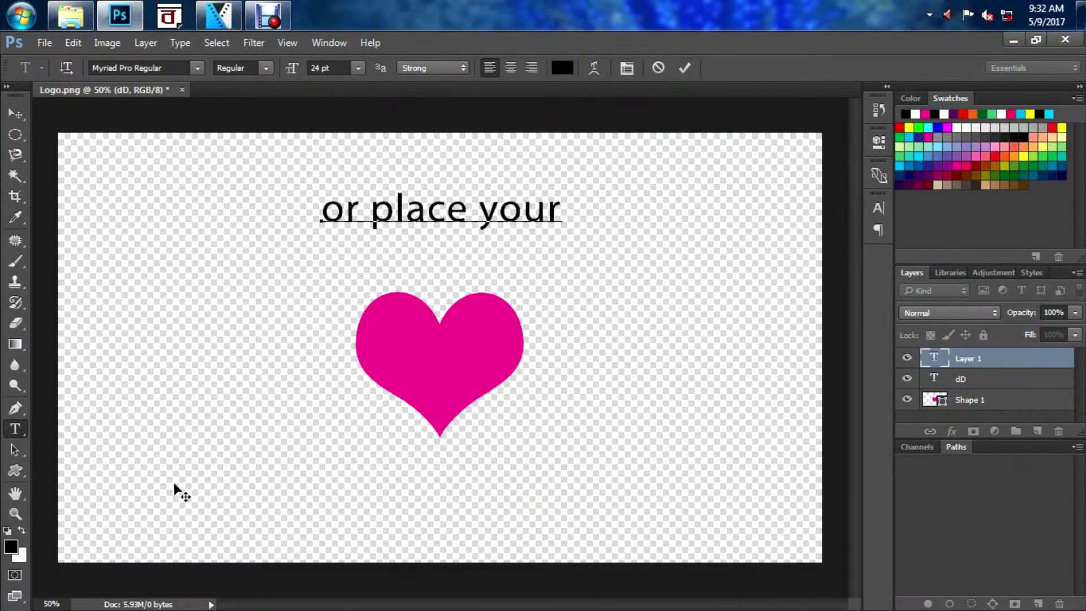
pyautogui.write(' Logo')
pyautogui.press('BackSpace')
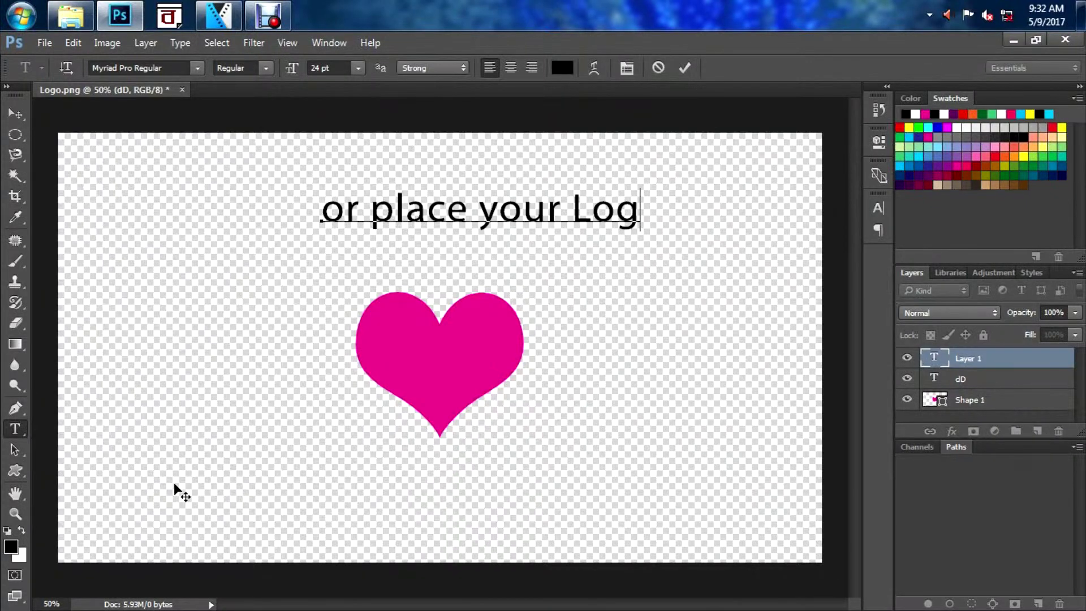
pyautogui.press('BackSpace')
pyautogui.press('BackSpace')
pyautogui.press('BackSpace')
pyautogui.press('BackSpace')
pyautogui.press('BackSpace')
pyautogui.press('BackSpace')
pyautogui.press('BackSpace')
pyautogui.press('BackSpace')
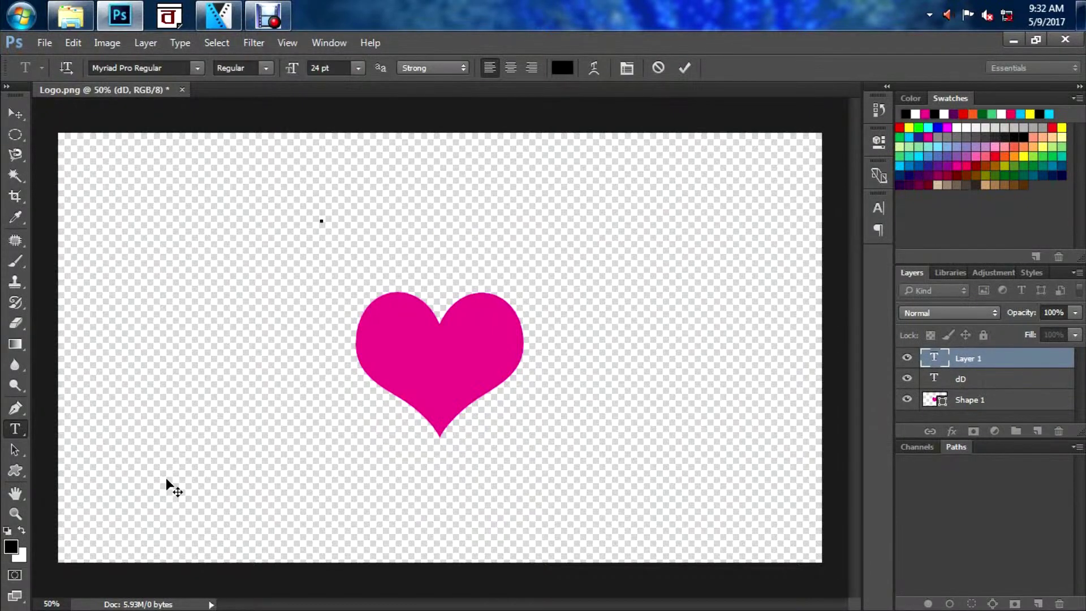
pyautogui.click(44, 43)
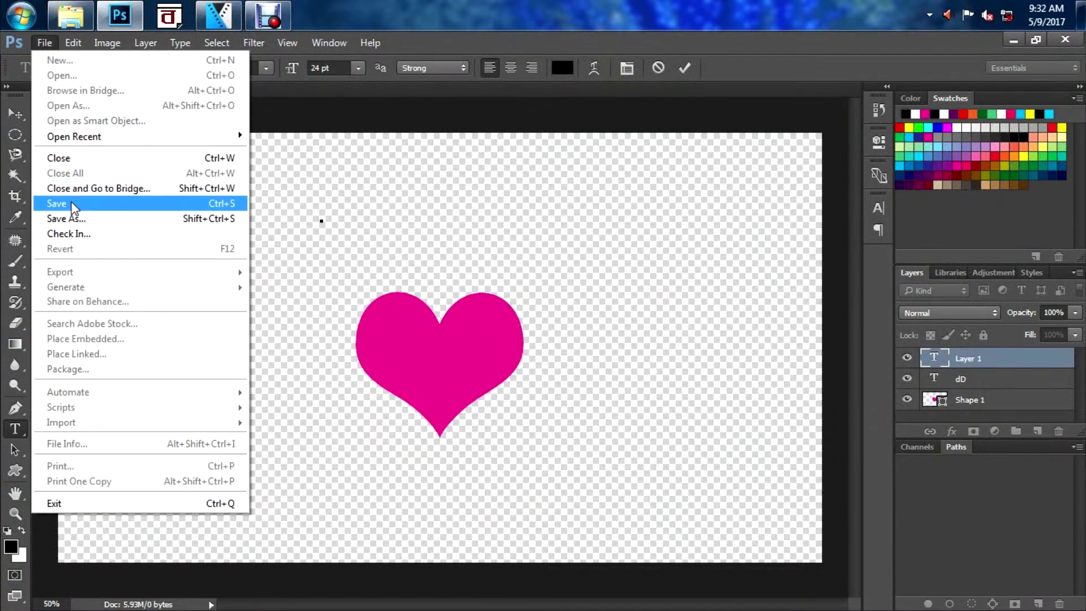
# - Save the heart as PNG over Logo.png, then quit Photoshop without saving the layers
pyautogui.click(72, 203)
pyautogui.click(150, 352)
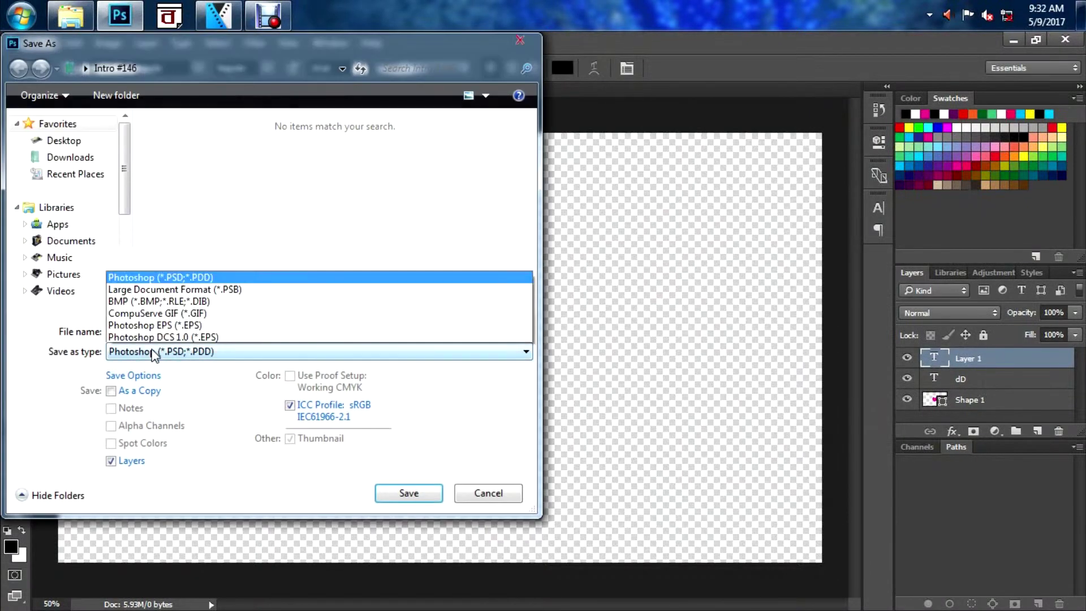
pyautogui.click(135, 287)
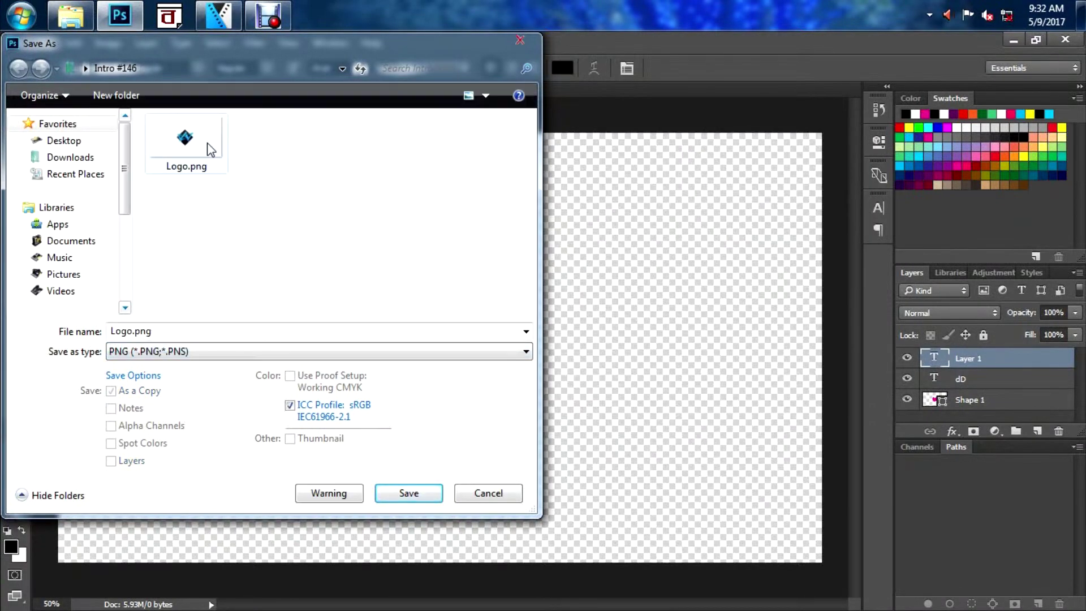
pyautogui.click(422, 497)
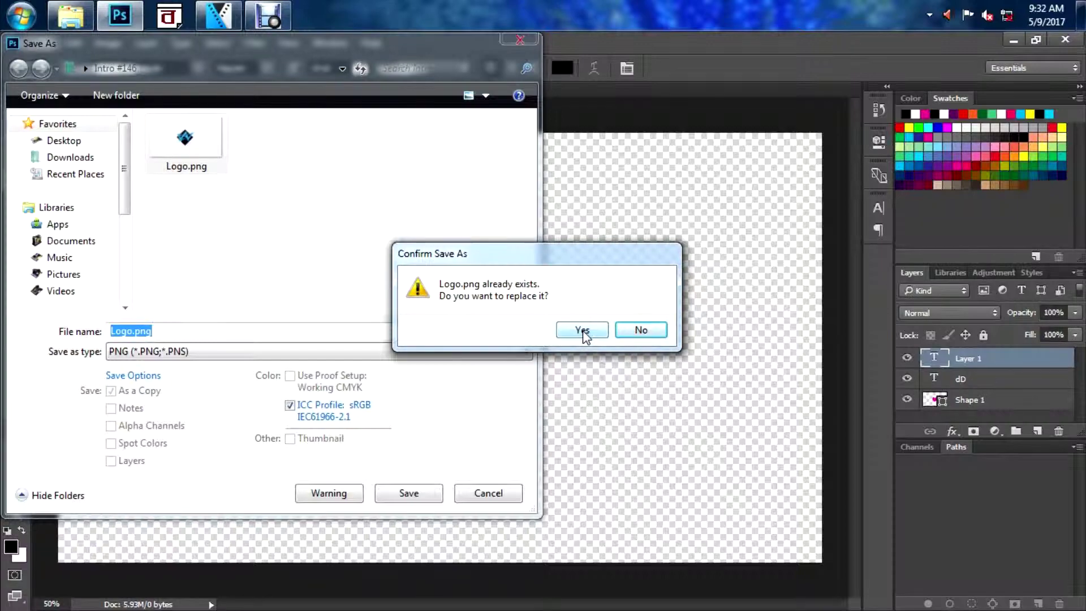
pyautogui.click(582, 331)
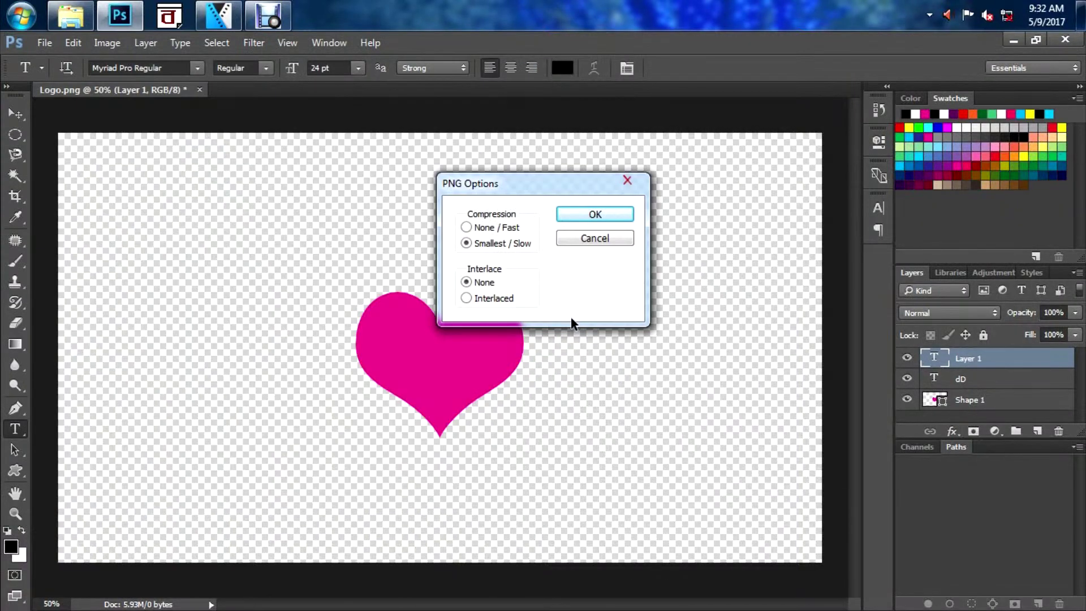
pyautogui.click(575, 215)
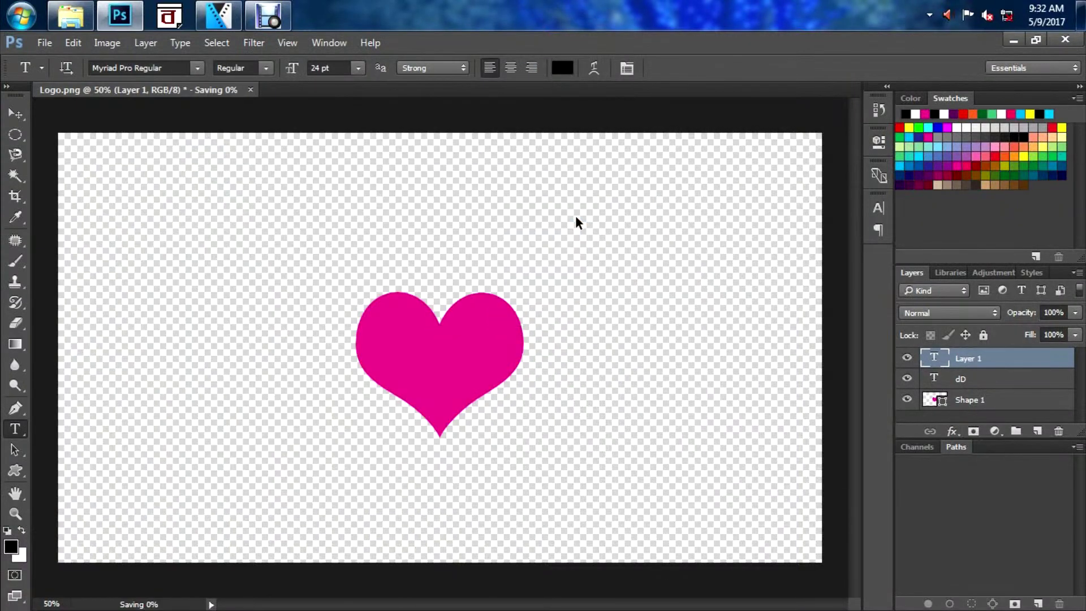
pyautogui.click(1065, 39)
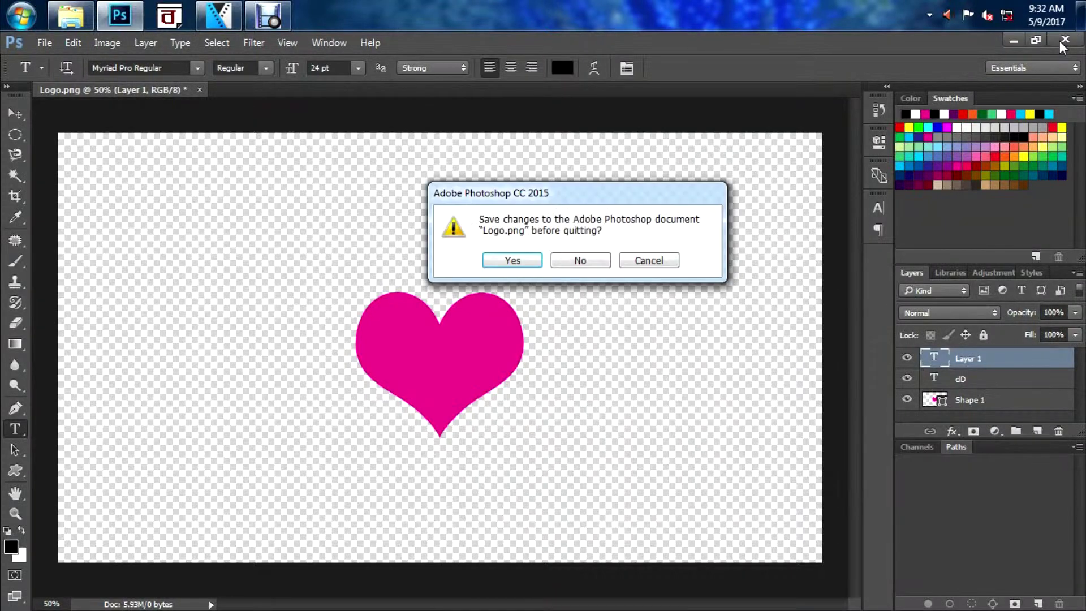
pyautogui.click(578, 260)
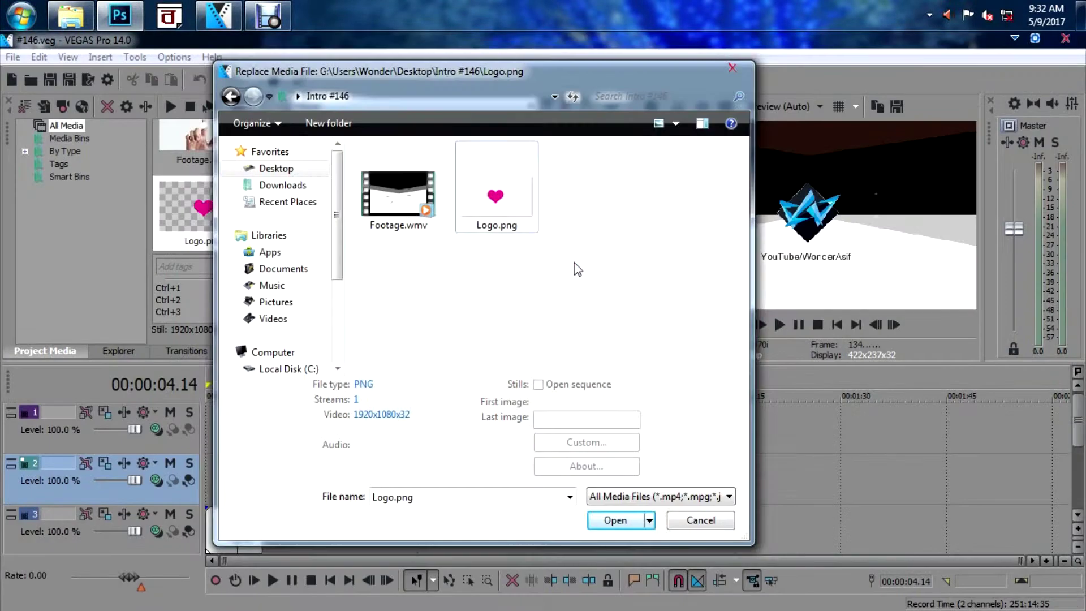
# - Replace the intro's logo media with the new Logo.png and play the preview
pyautogui.doubleClick(521, 191)
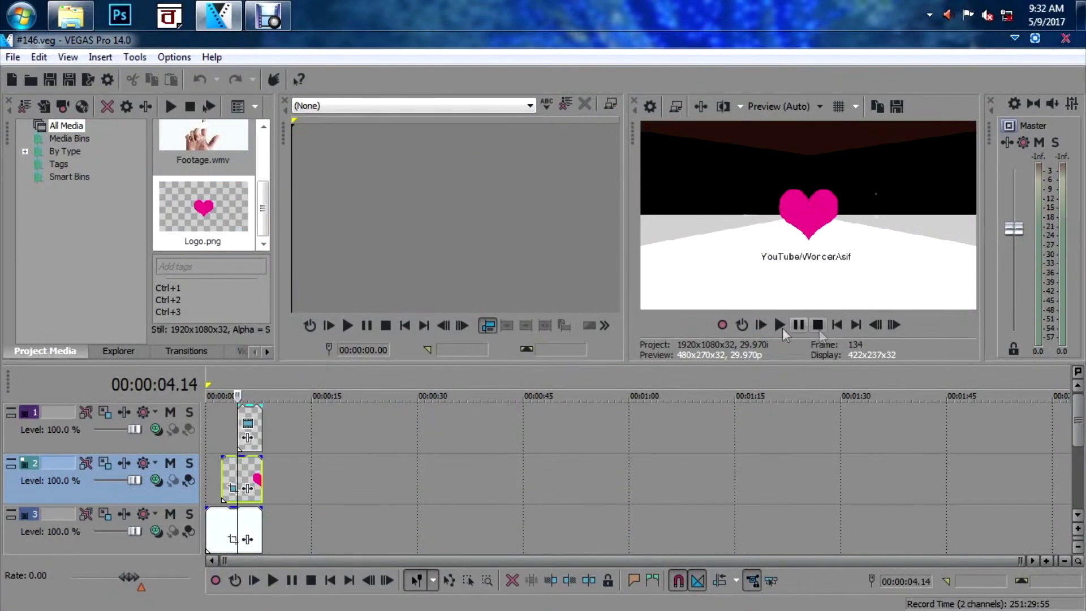
pyautogui.click(759, 324)
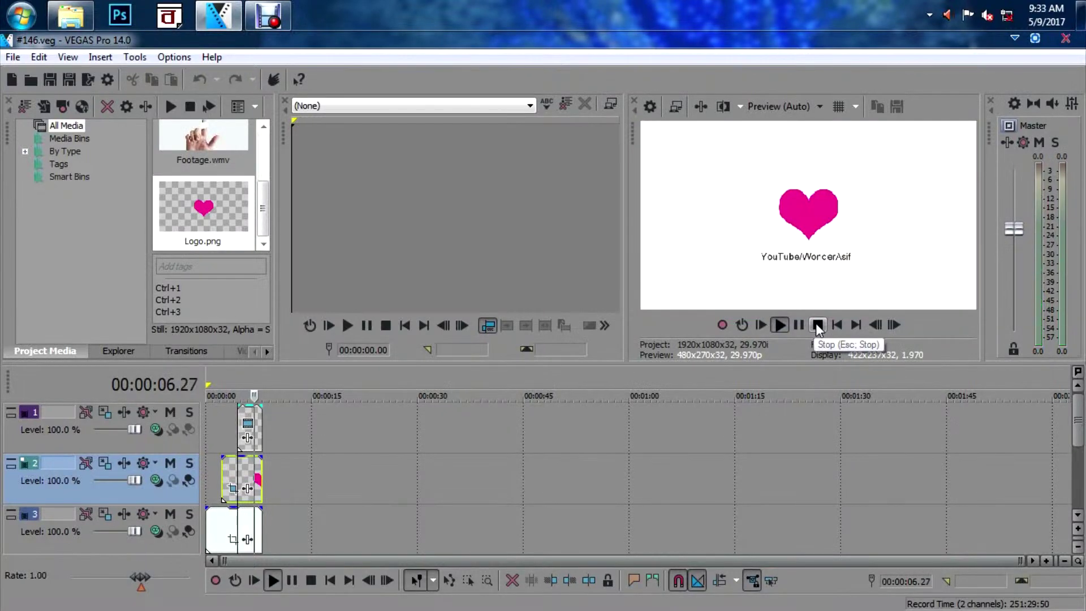
pyautogui.click(815, 324)
# - Set preview quality to Draft Auto and edit the track 1 generated caption
pyautogui.click(791, 107)
pyautogui.moveTo(802, 131)
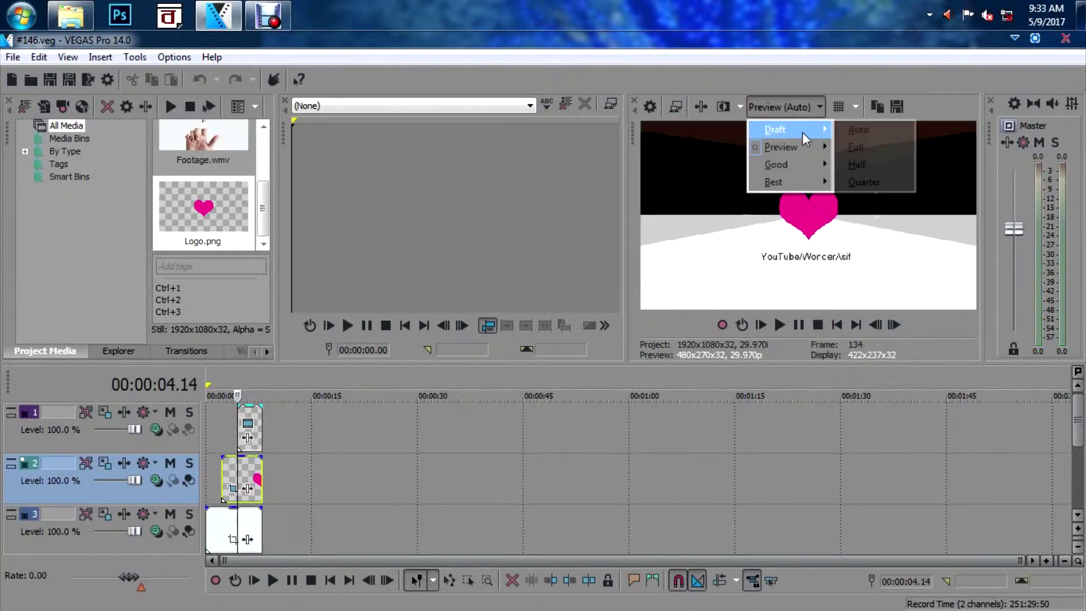
pyautogui.click(862, 131)
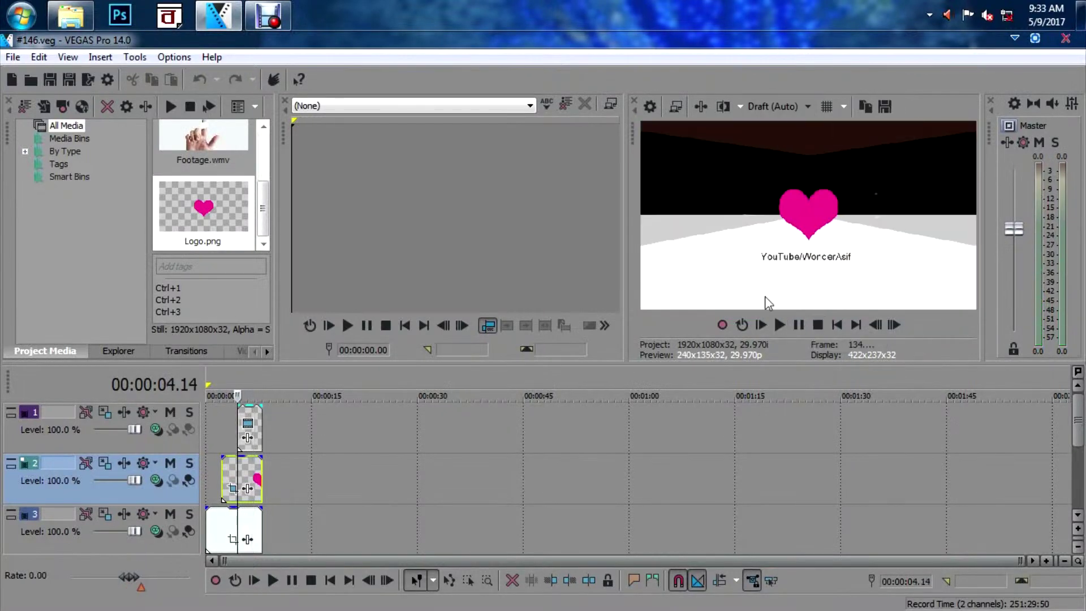
pyautogui.rightClick(252, 419)
pyautogui.click(320, 150)
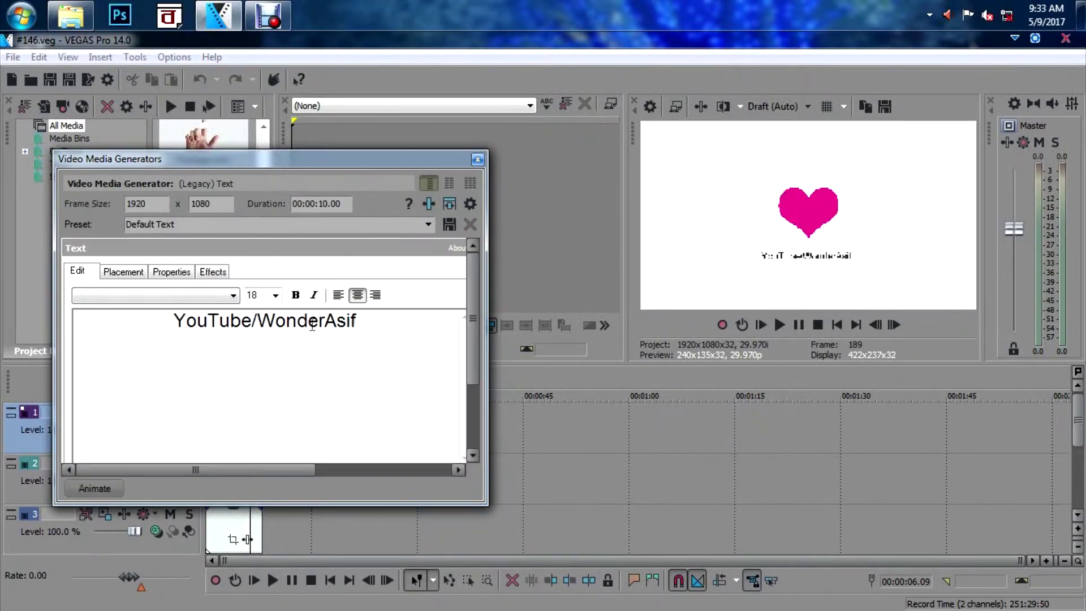
# - Replace the caption text with 'Your Slogan' and close the text editor
pyautogui.moveTo(362, 318); pyautogui.dragTo(159, 337)
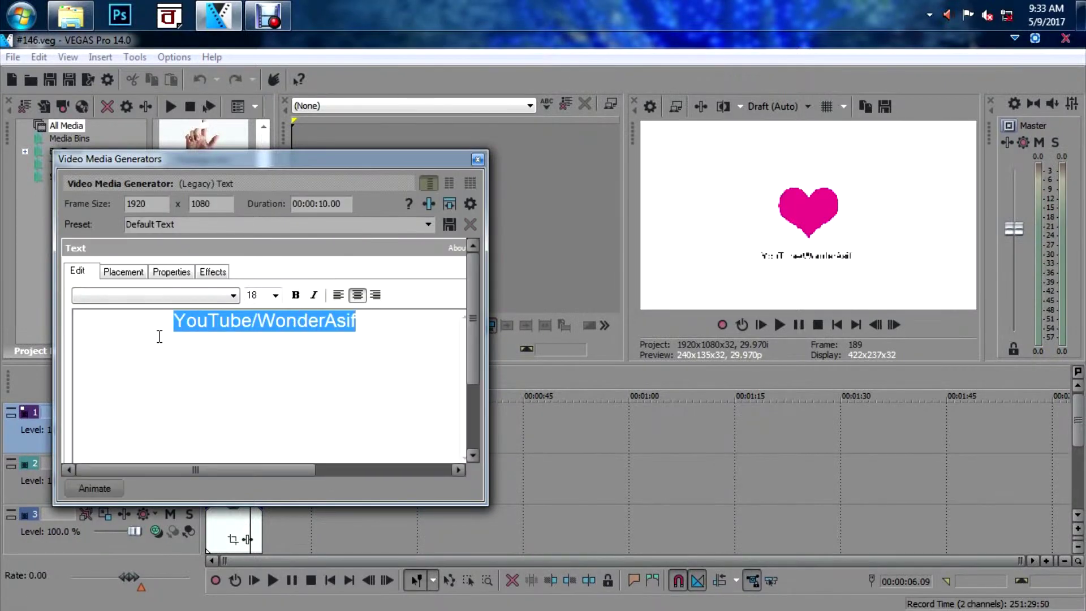
pyautogui.write('Your ')
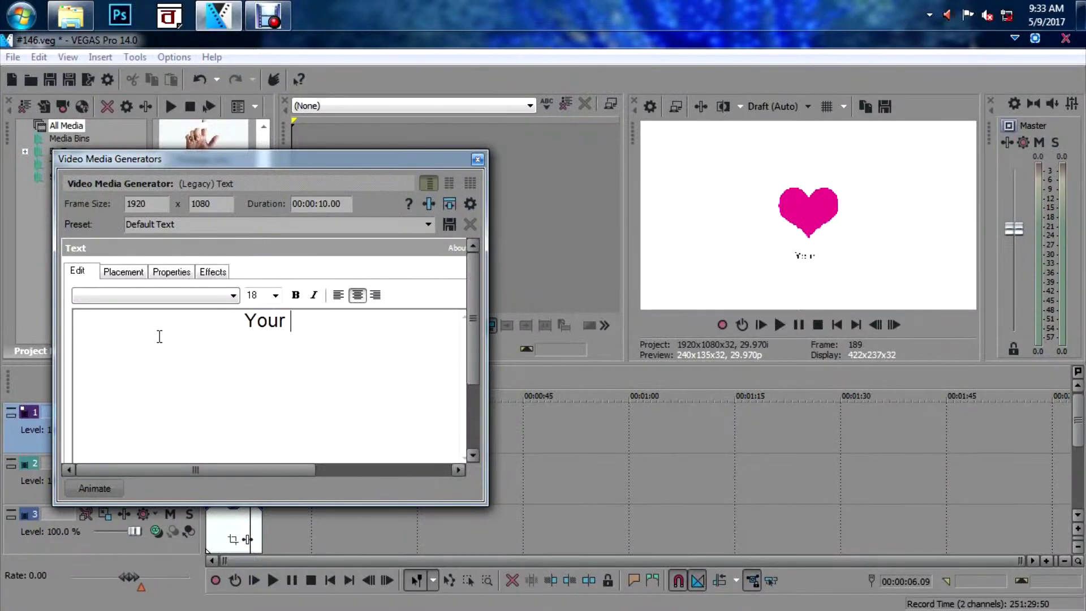
pyautogui.write('Slogan')
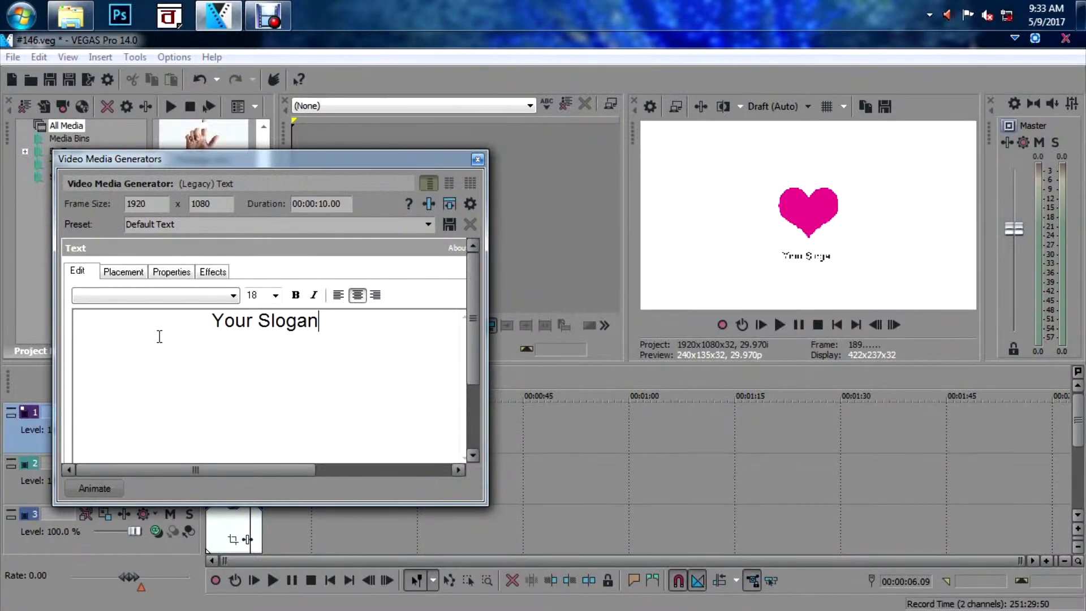
pyautogui.click(478, 160)
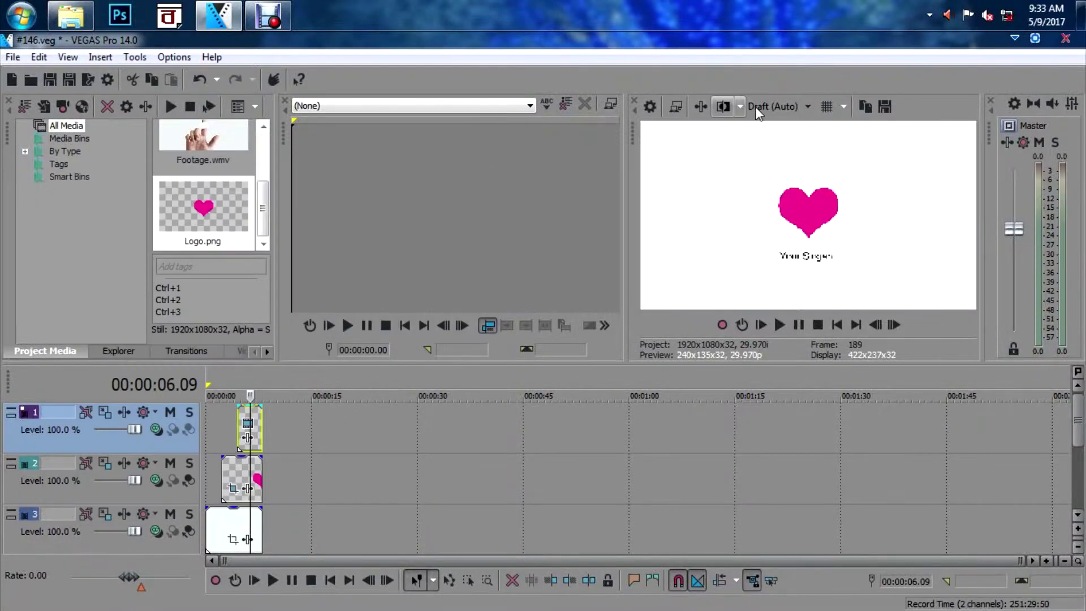
# - Set preview quality to Preview Auto and play the intro from the start
pyautogui.click(775, 106)
pyautogui.moveTo(760, 151)
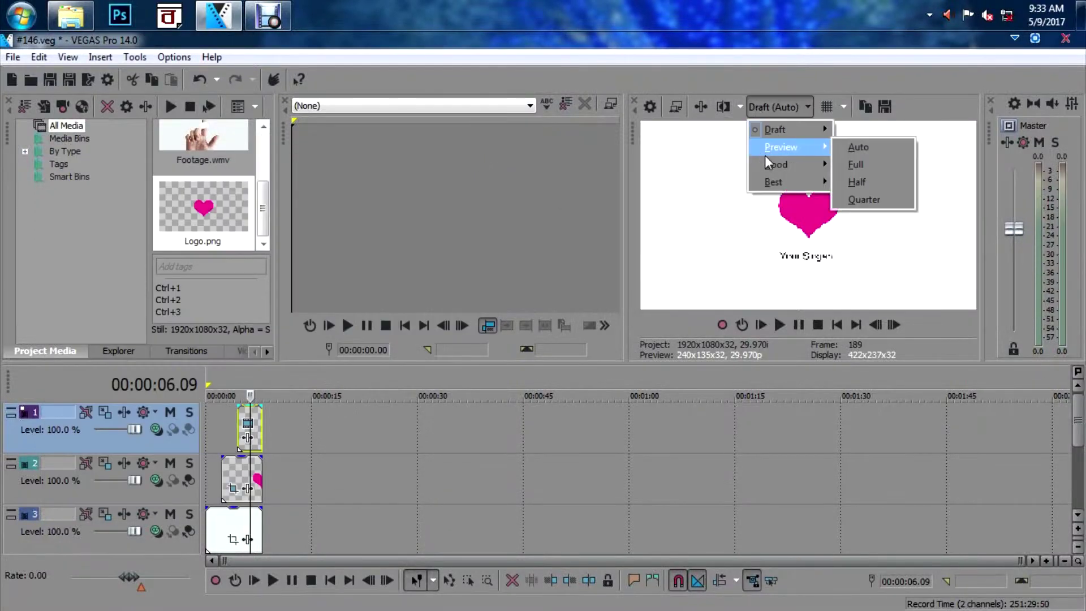
pyautogui.click(881, 149)
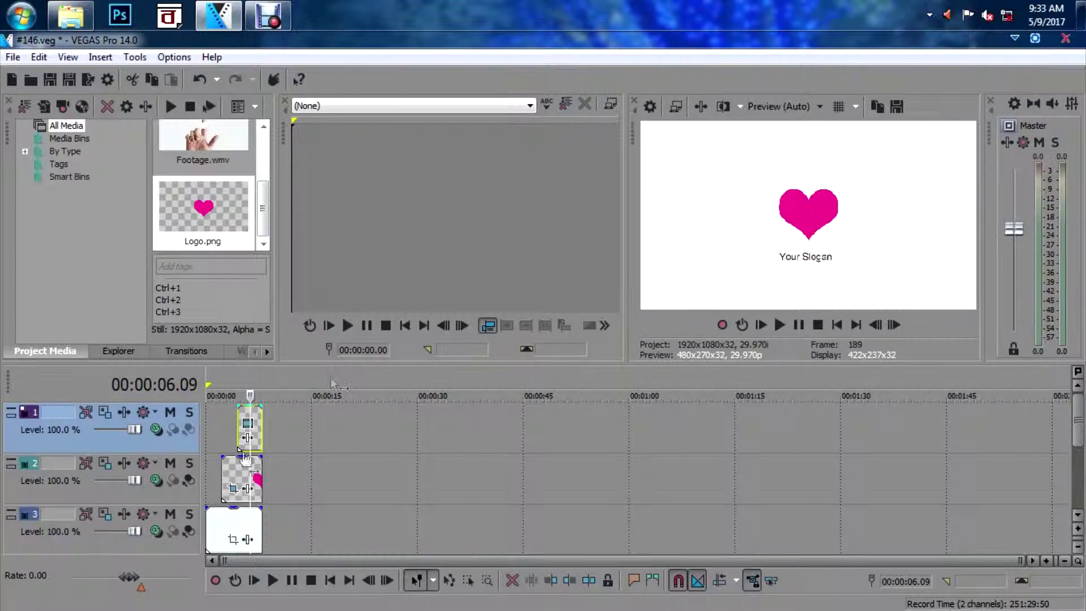
pyautogui.click(213, 457)
pyautogui.press('space')
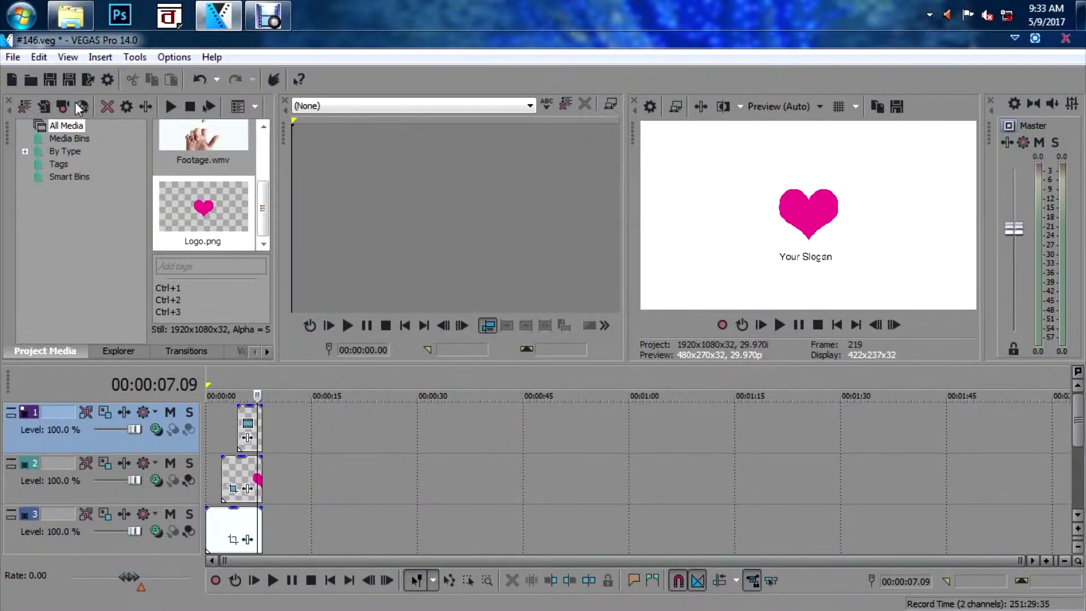
# - Bring up the Render As dialog to export the finished intro
pyautogui.click(10, 57)
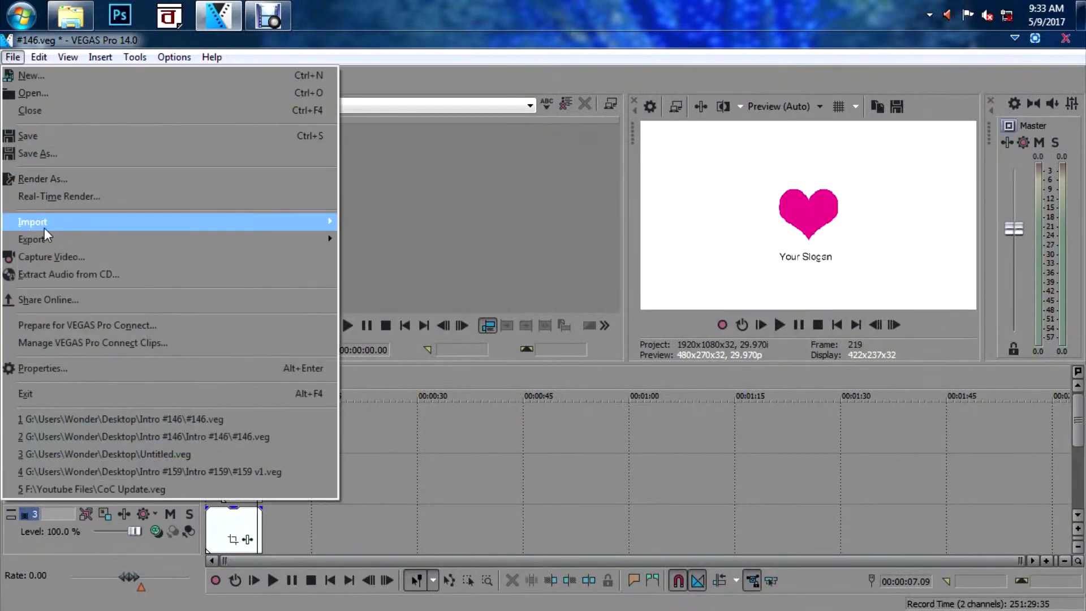
pyautogui.click(35, 175)
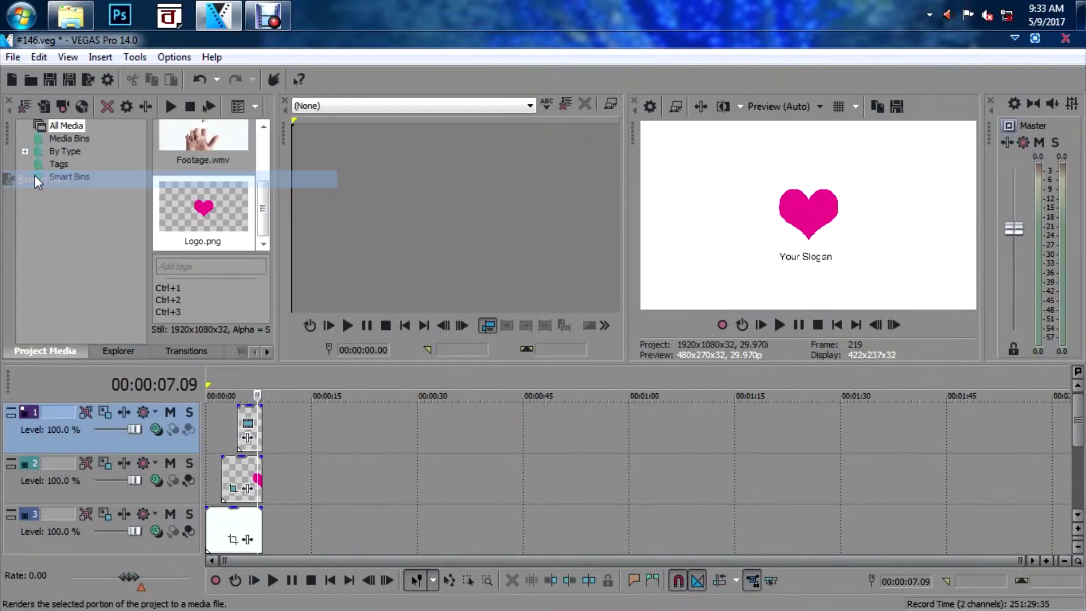
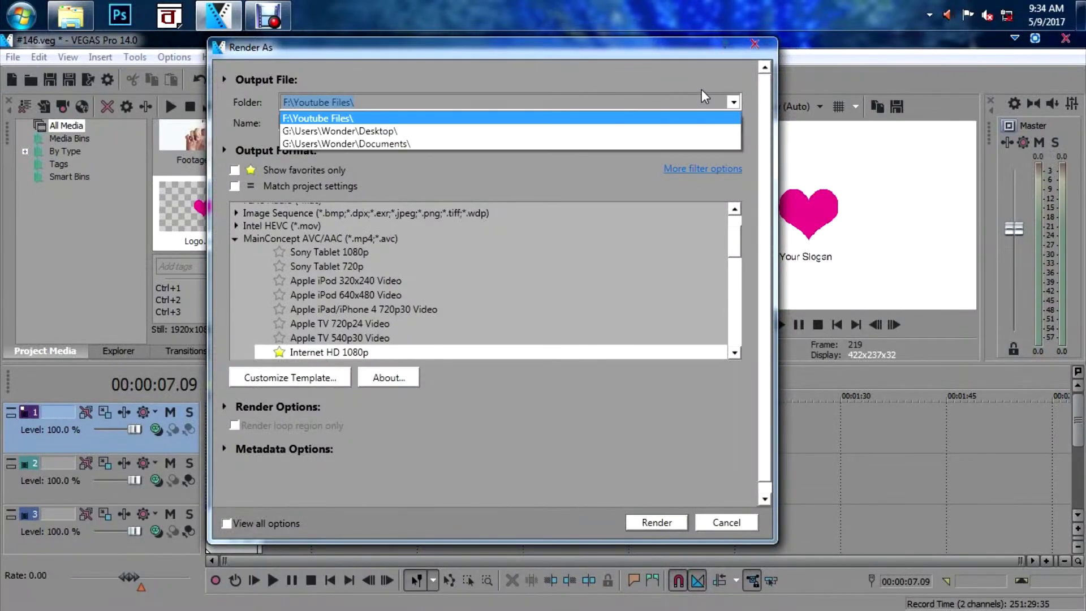
# - Set the render output to MyIntro.mp4 in the Desktop folder and start rendering
pyautogui.click(335, 132)
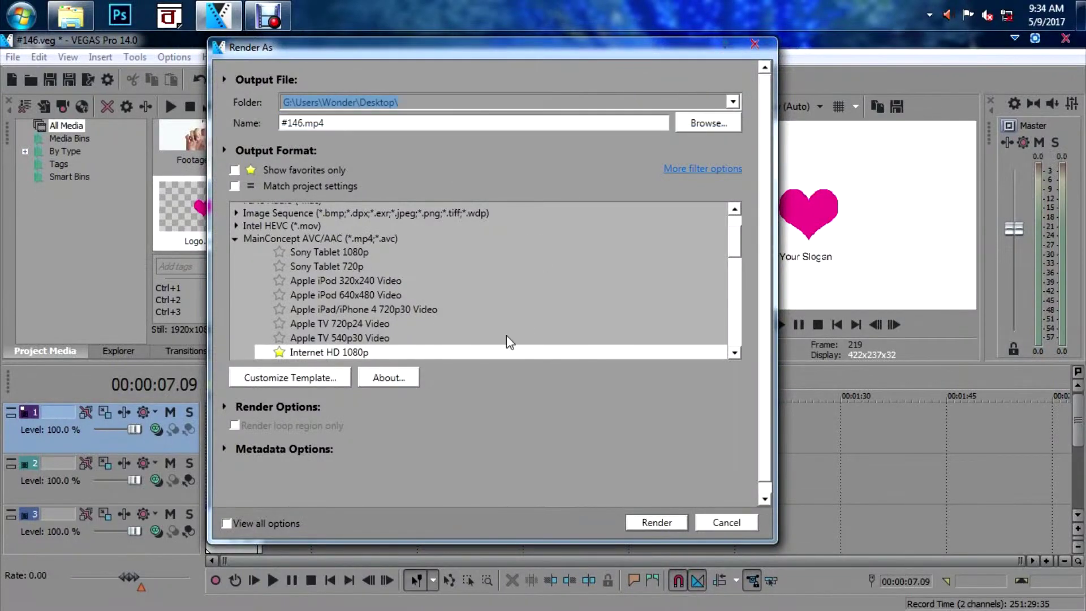
pyautogui.click(285, 124)
pyautogui.write('MyIntro')
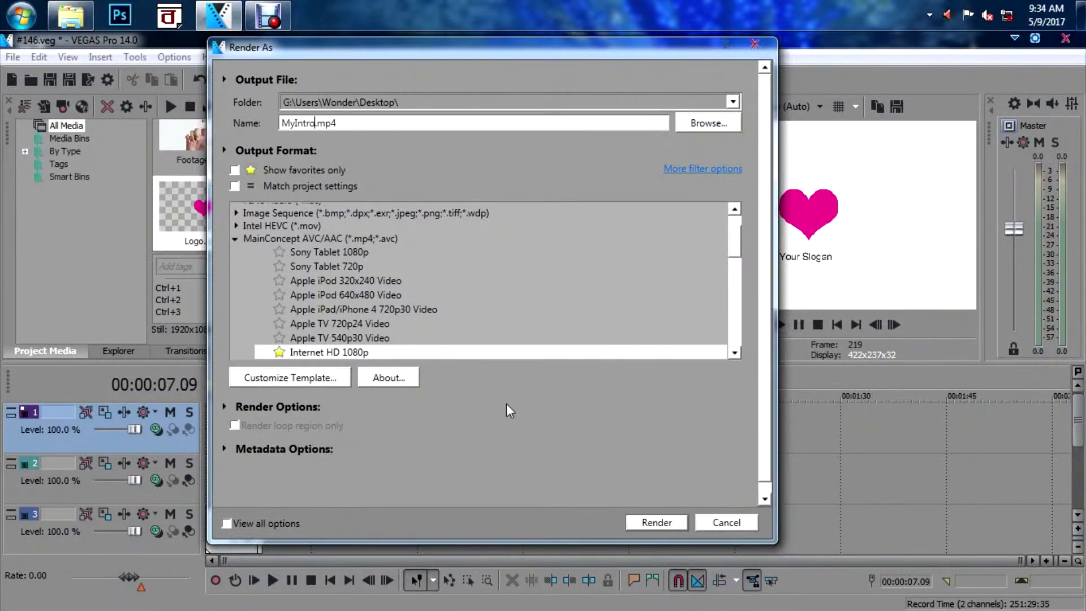
pyautogui.click(655, 522)
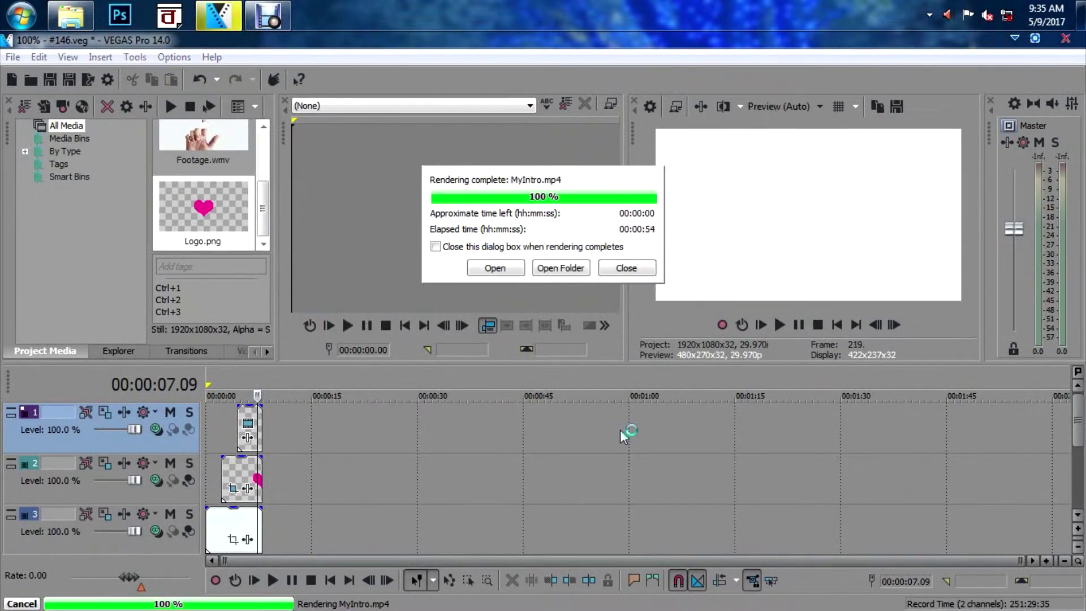
# - After rendering reaches 100%, open the folder holding the rendered MyIntro.mp4
pyautogui.click(562, 265)
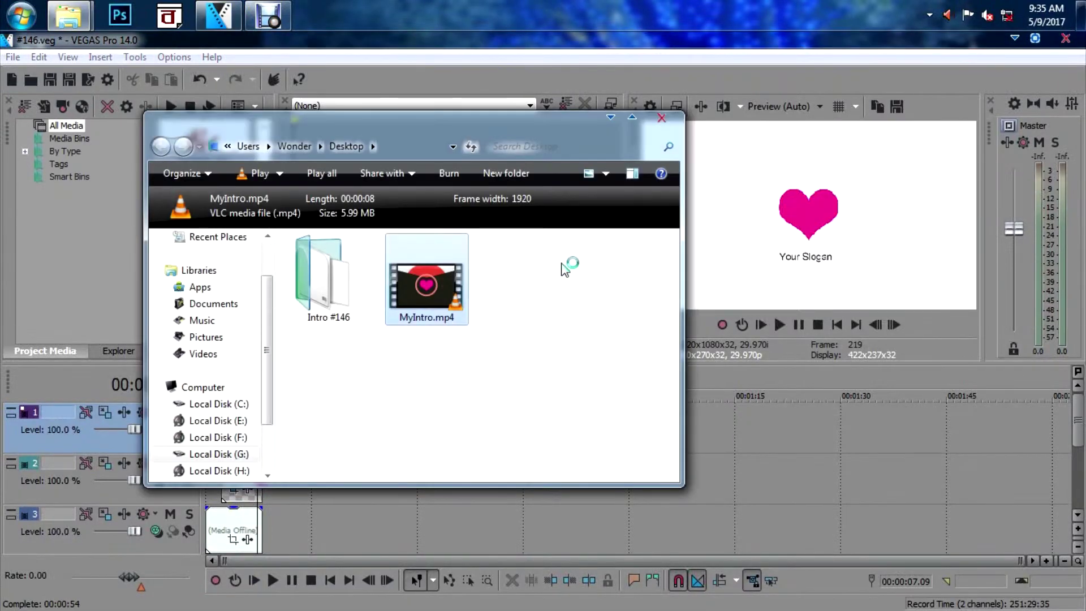
# - Play MyIntro.mp4 from its context menu in the Desktop folder
pyautogui.rightClick(436, 285)
pyautogui.click(474, 182)
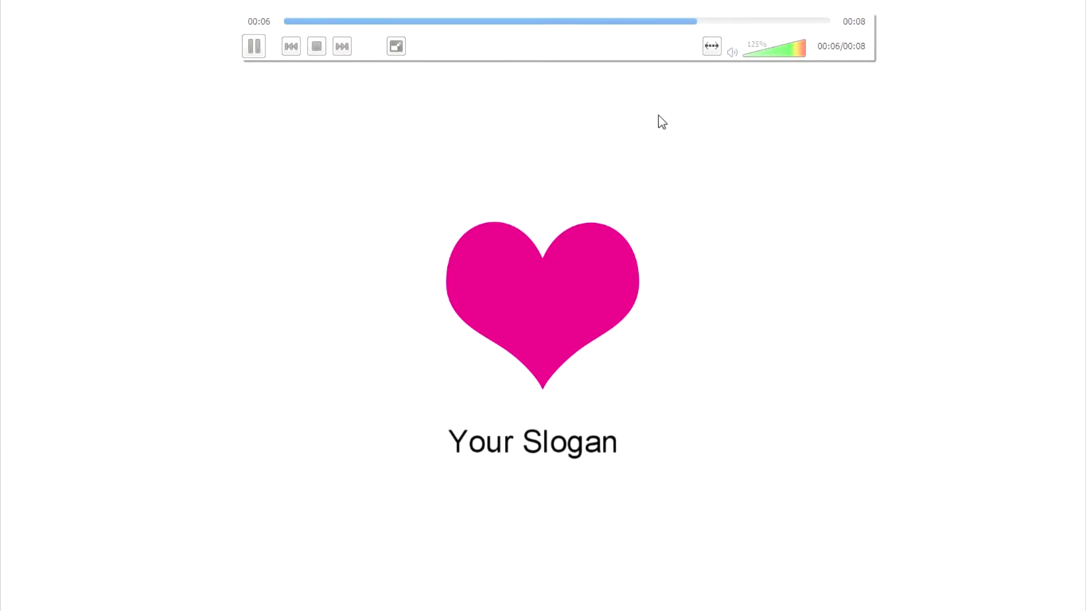
# - Stop fullscreen playback of MyIntro.mp4 and quit VLC media player
pyautogui.rightClick(658, 114)
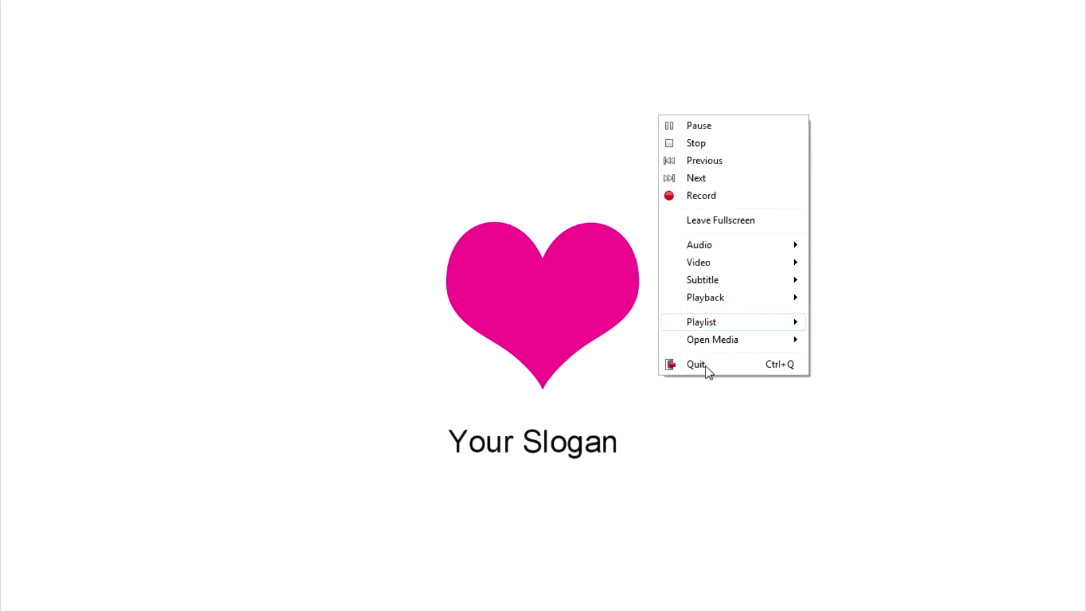
pyautogui.click(702, 369)
pyautogui.rightClick(897, 77)
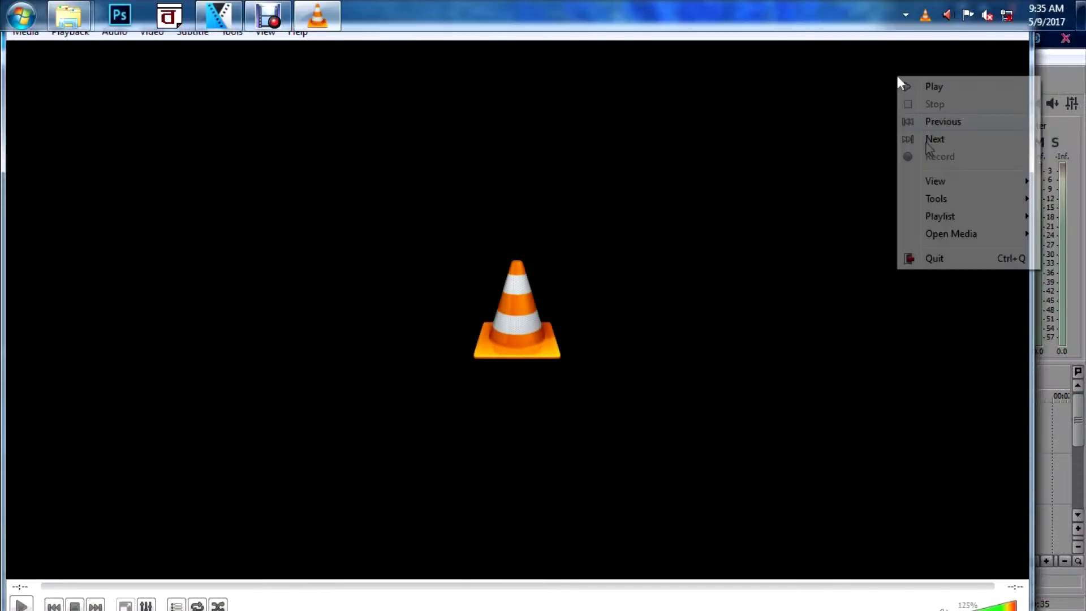
pyautogui.click(914, 264)
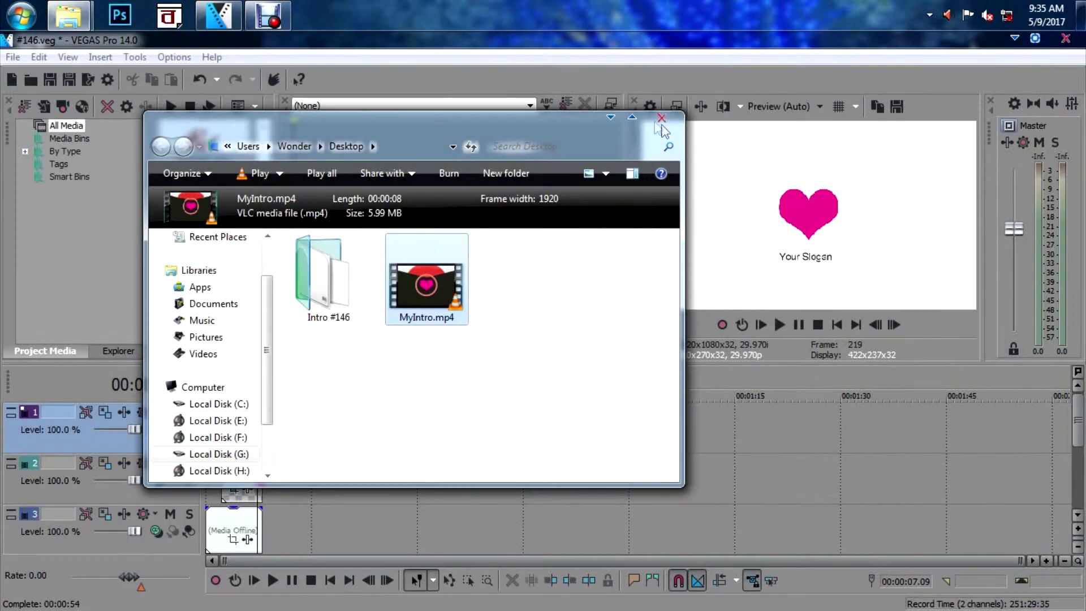
# - Close the Desktop folder window, then exit VEGAS Pro without saving the project
pyautogui.click(661, 118)
pyautogui.click(1064, 39)
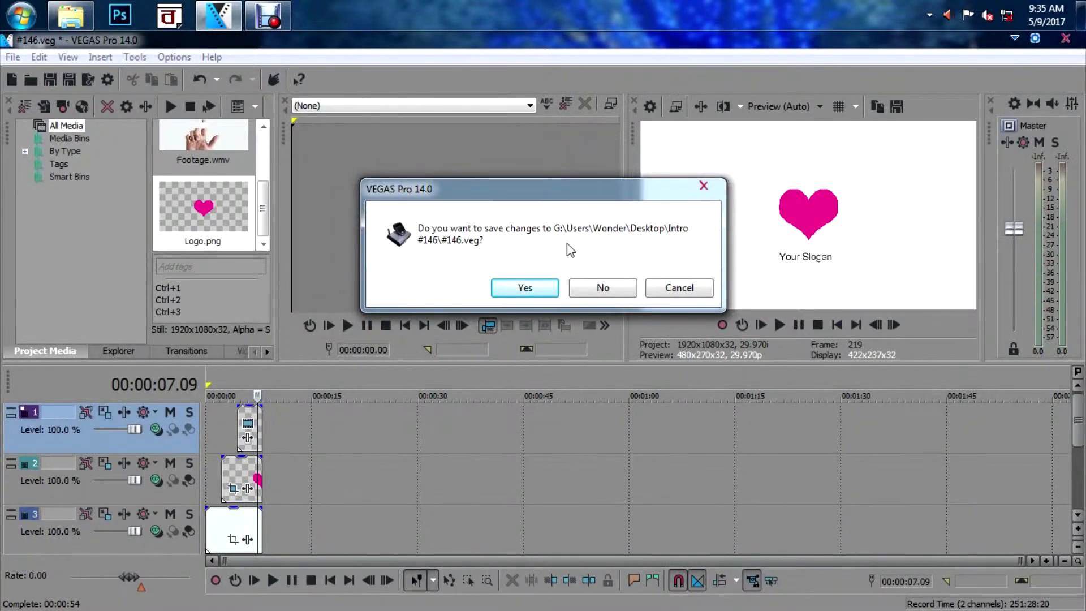
pyautogui.click(603, 287)
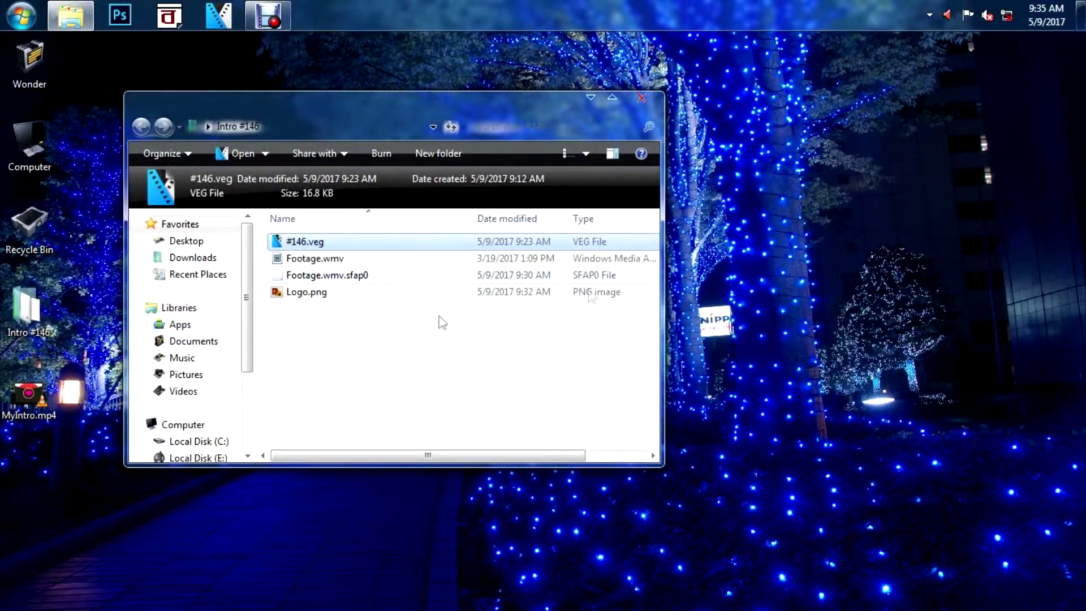
# - Close the Intro #146 folder window and refresh the desktop
pyautogui.click(641, 98)
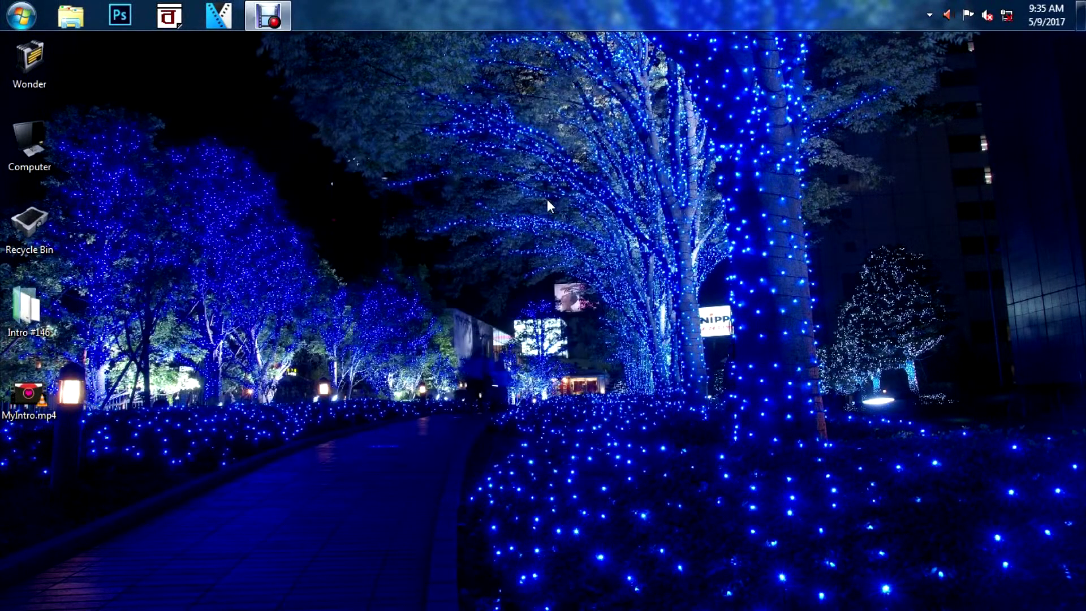
pyautogui.rightClick(547, 199)
pyautogui.click(591, 229)
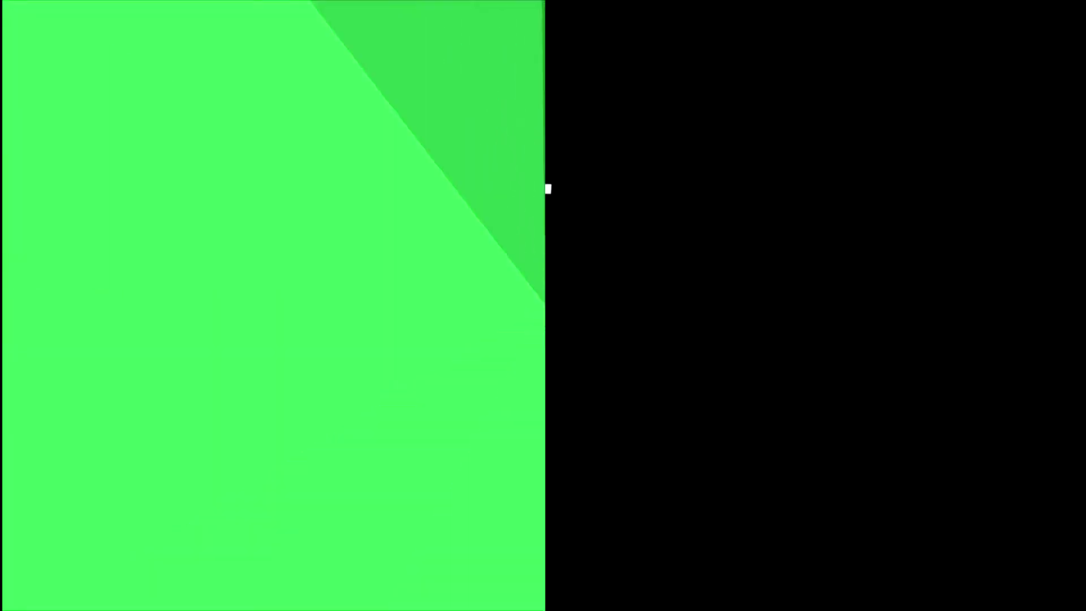